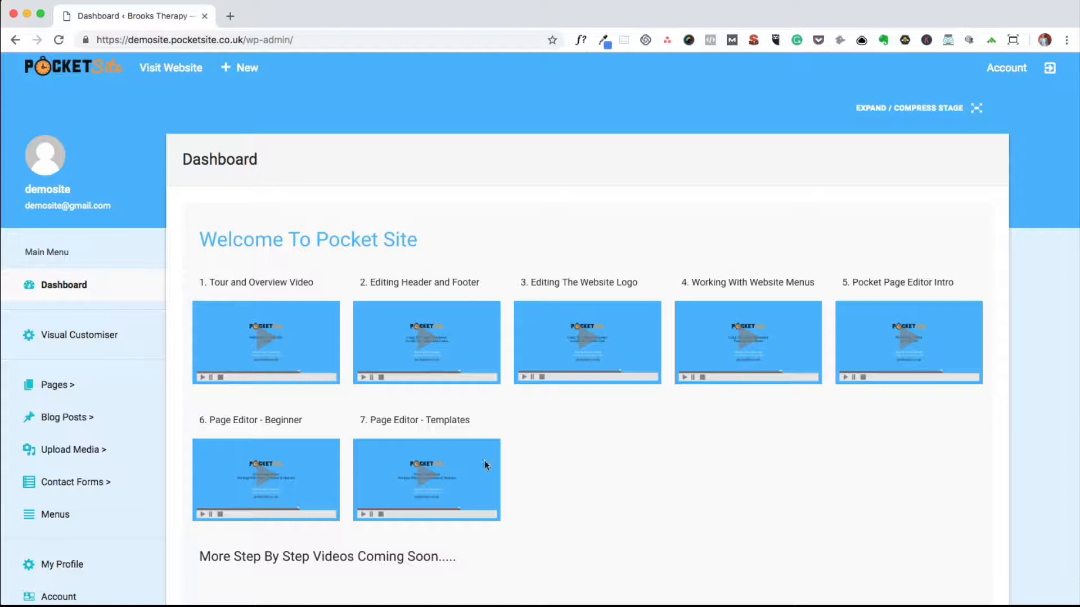
- Create a new page titled "Demo Page" and open it in the Pocket Page Editor
{"action": "left_click", "coordinate": [58, 388]}
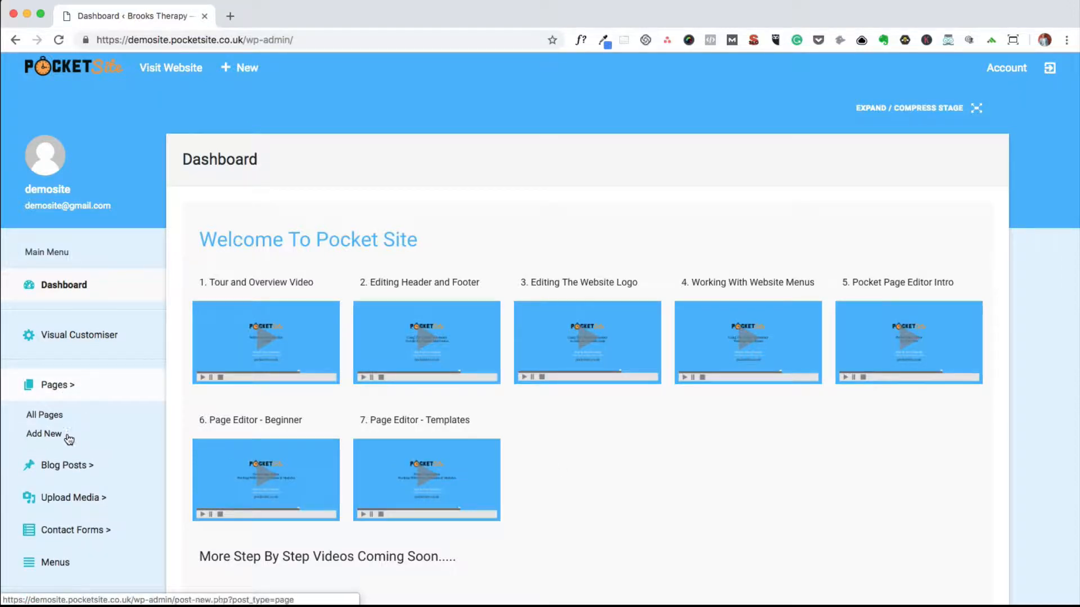
{"action": "left_click", "coordinate": [51, 435]}
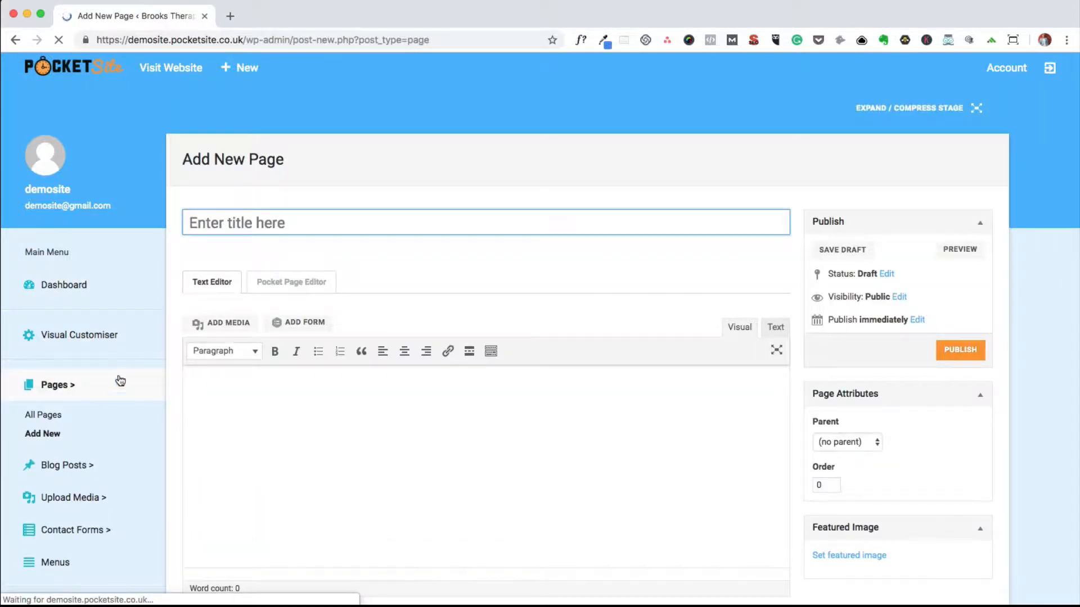
{"action": "type", "text": "Demo"}
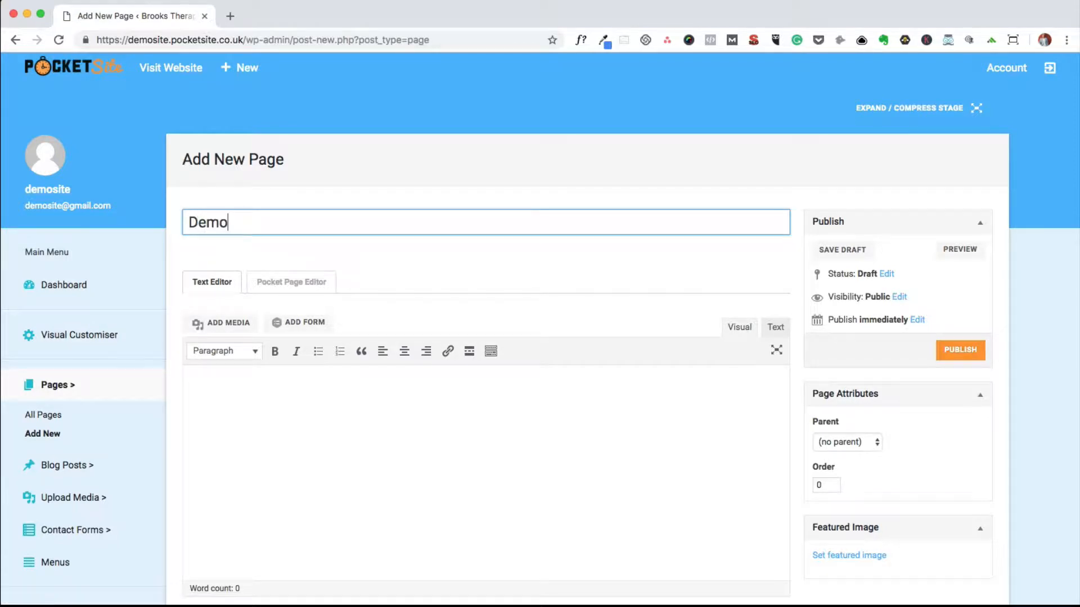
{"action": "type", "text": " Pa"}
{"action": "key", "text": "BackSpace"}
{"action": "type", "text": "Page"}
{"action": "scroll", "coordinate": [257, 288], "scroll_direction": "down", "scroll_amount": 1}
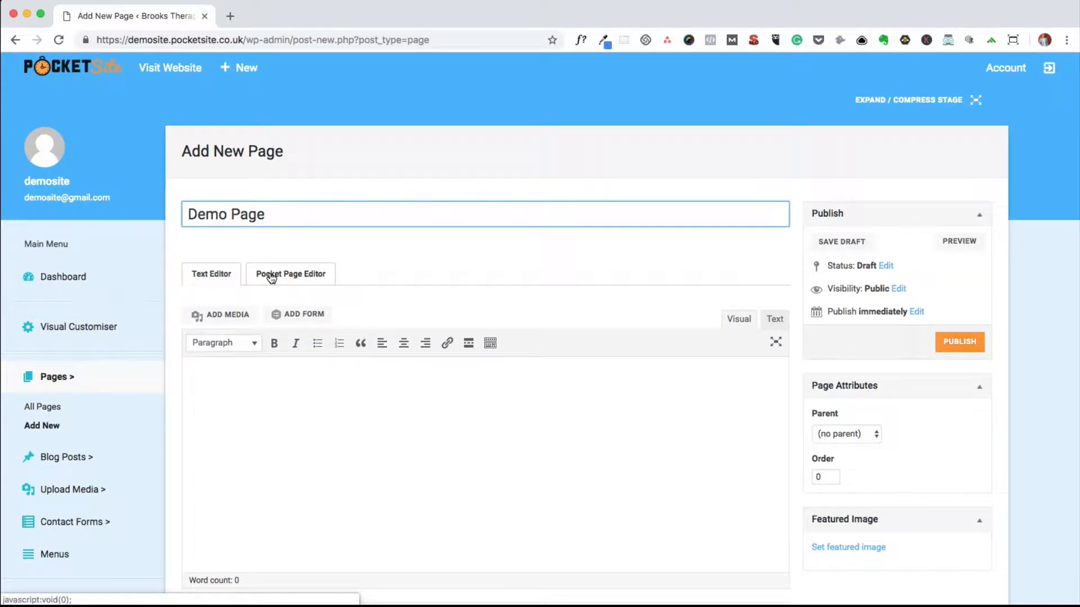
{"action": "left_click", "coordinate": [271, 277]}
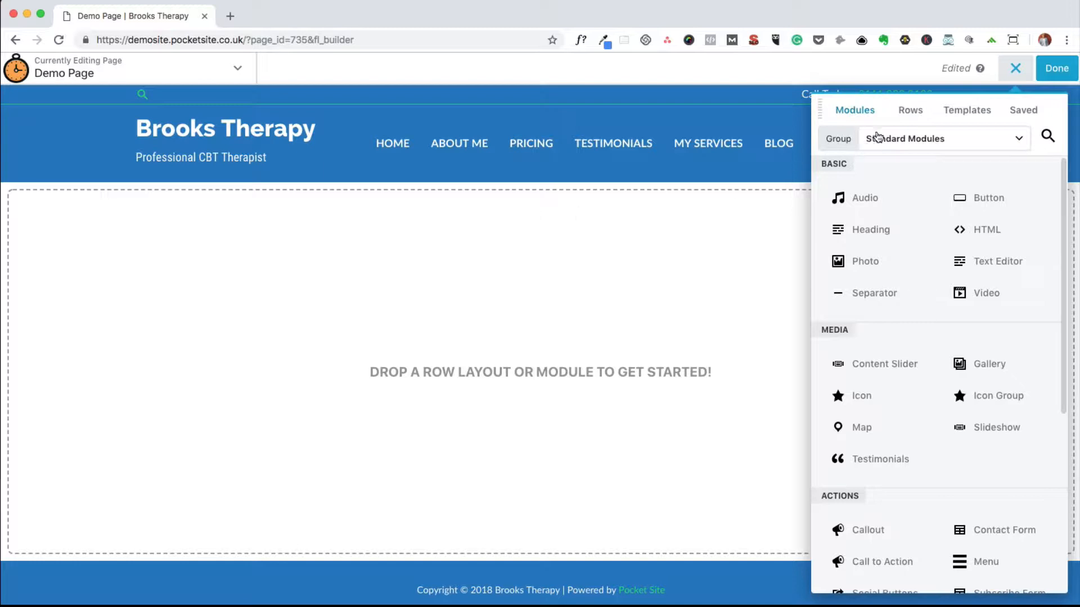
- Add a 2 Columns row layout to the empty page and close the content library
{"action": "left_click", "coordinate": [904, 112]}
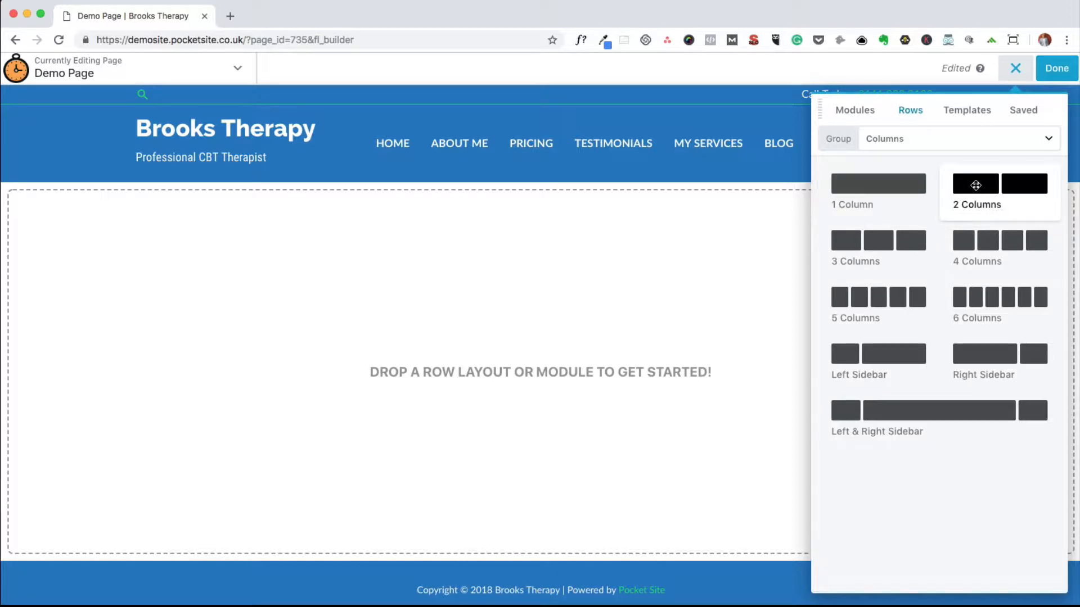
{"action": "left_click_drag", "start_coordinate": [976, 185], "coordinate": [343, 244]}
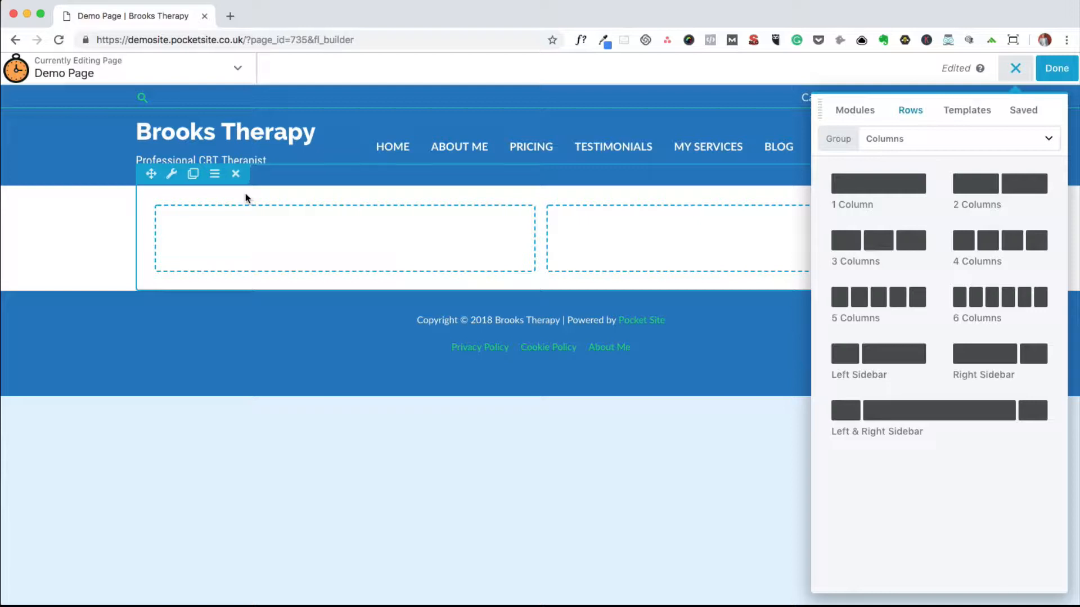
{"action": "left_click", "coordinate": [216, 176]}
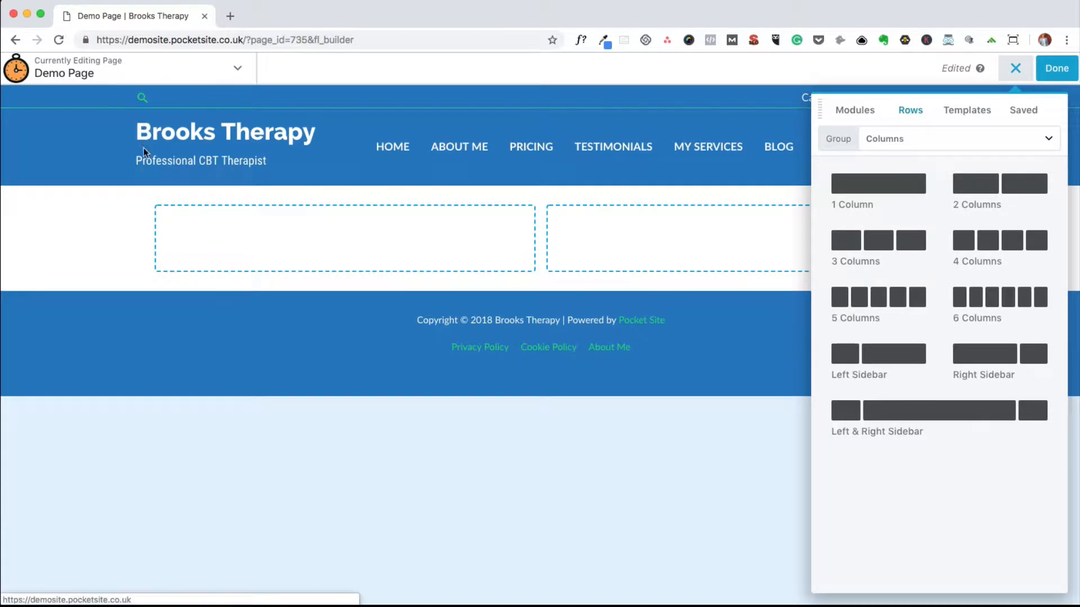
{"action": "left_click", "coordinate": [1015, 70]}
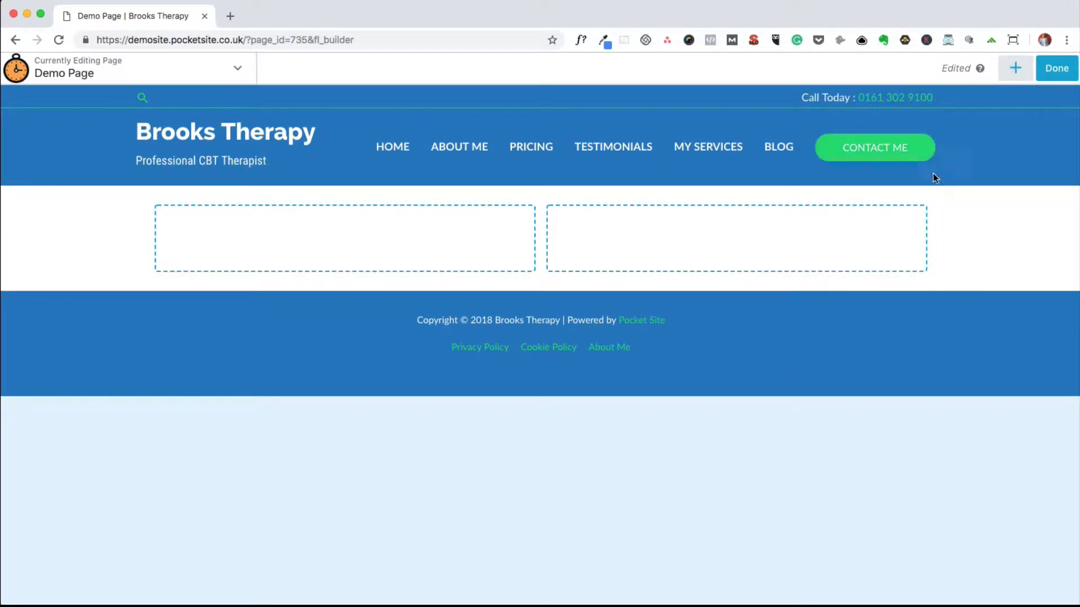
- Widen the first column of the row and reset the row's column widths
{"action": "mouse_move", "coordinate": [933, 248]}
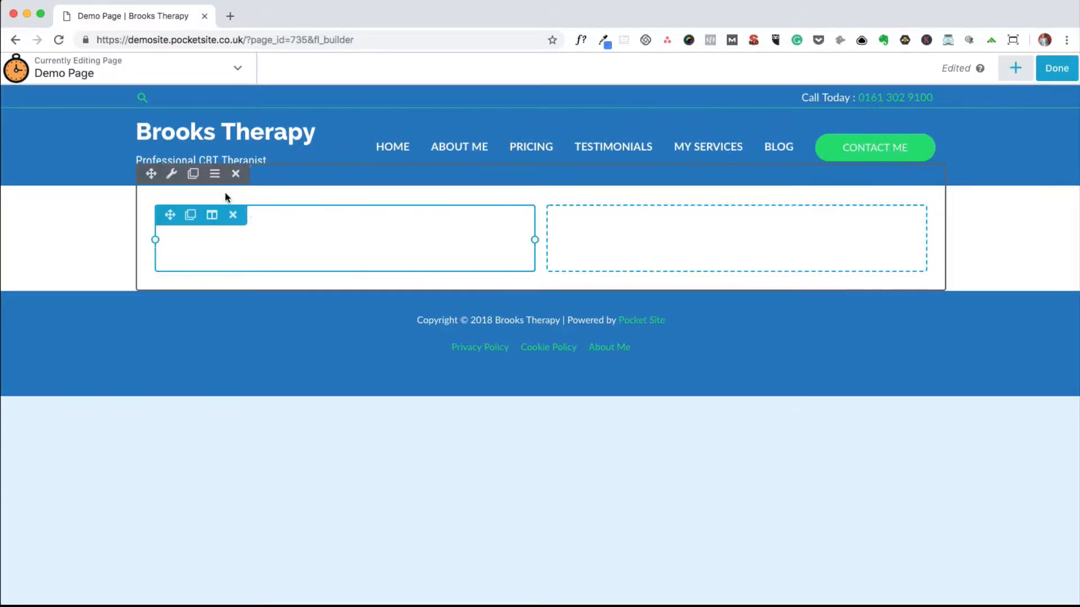
{"action": "left_click", "coordinate": [214, 174]}
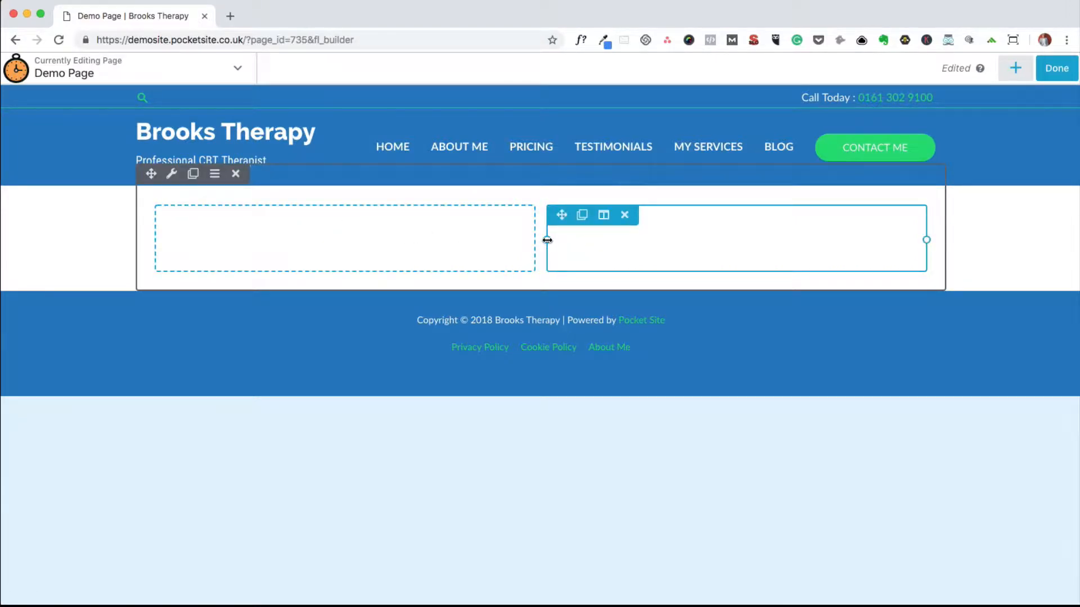
{"action": "left_click_drag", "start_coordinate": [547, 240], "coordinate": [725, 239]}
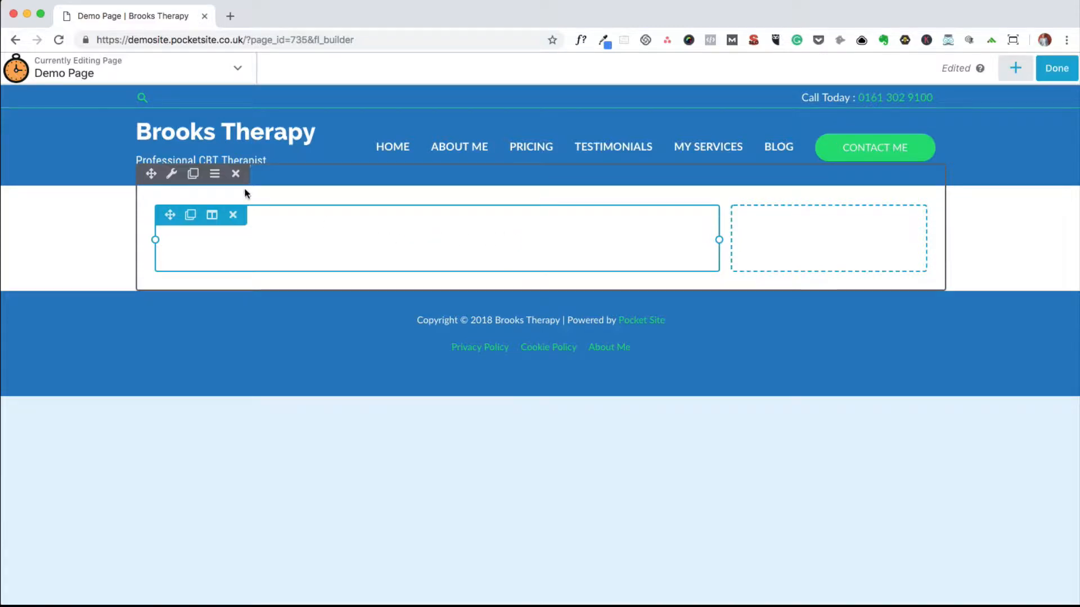
{"action": "left_click", "coordinate": [216, 177]}
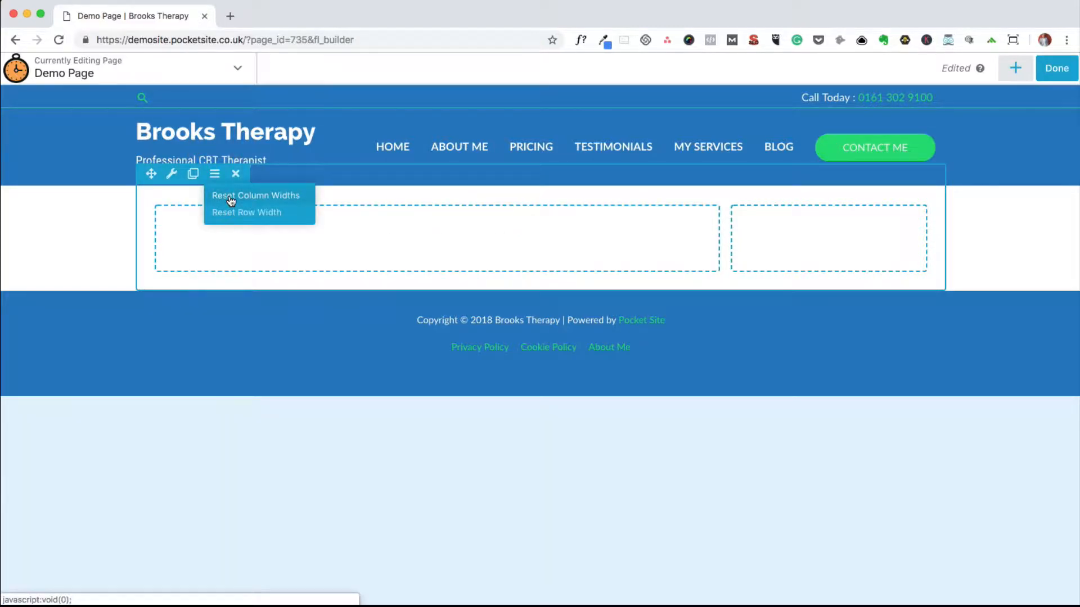
{"action": "left_click", "coordinate": [231, 197]}
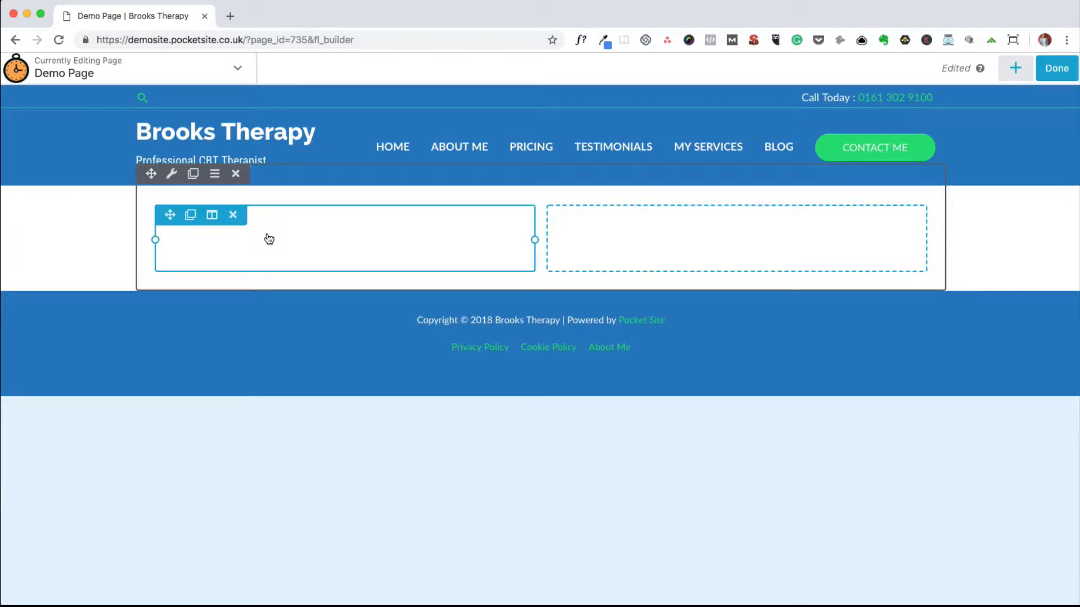
{"action": "left_click", "coordinate": [212, 219]}
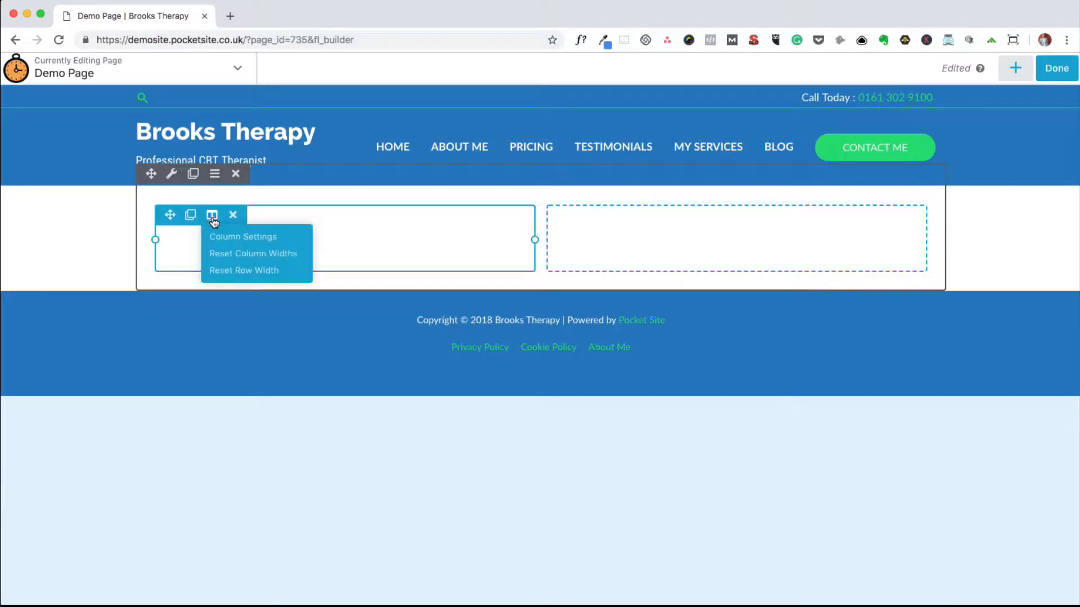
{"action": "left_click", "coordinate": [231, 271]}
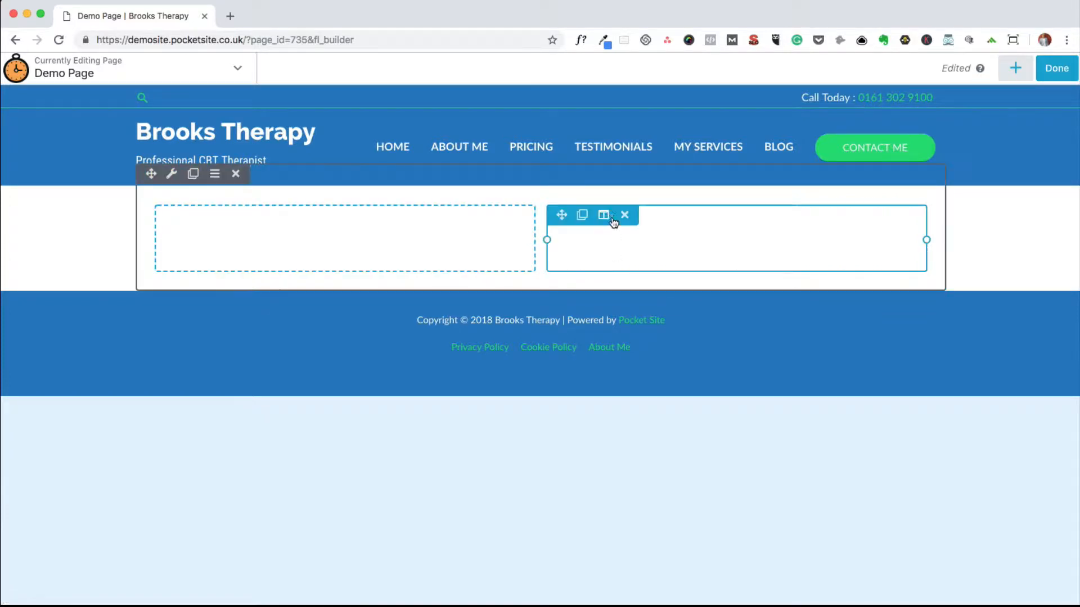
- Set the second column's width to 75% in its column settings
{"action": "mouse_move", "coordinate": [605, 219]}
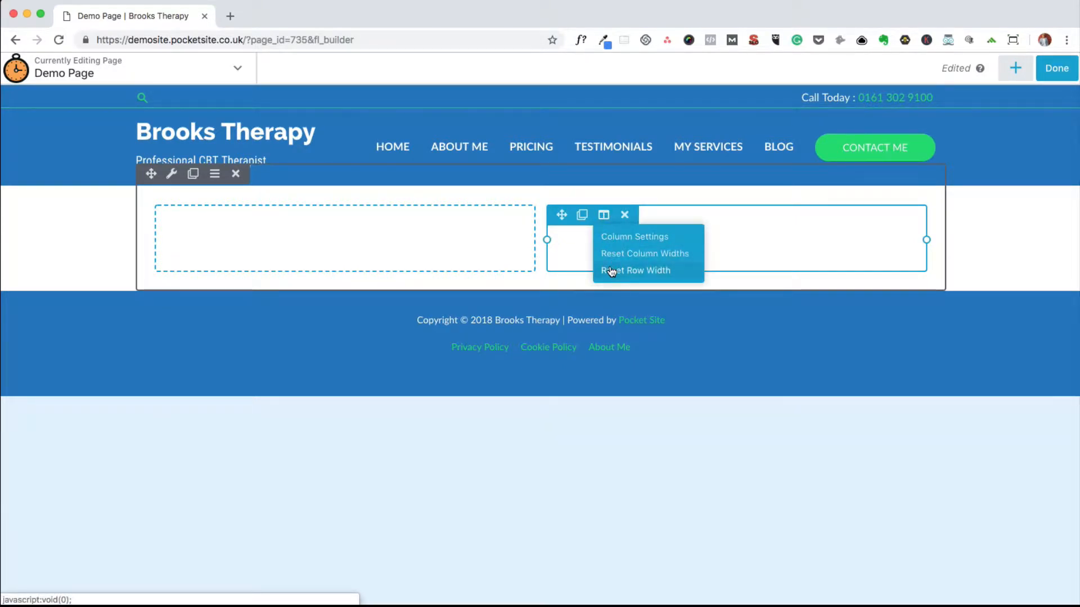
{"action": "left_click", "coordinate": [619, 237]}
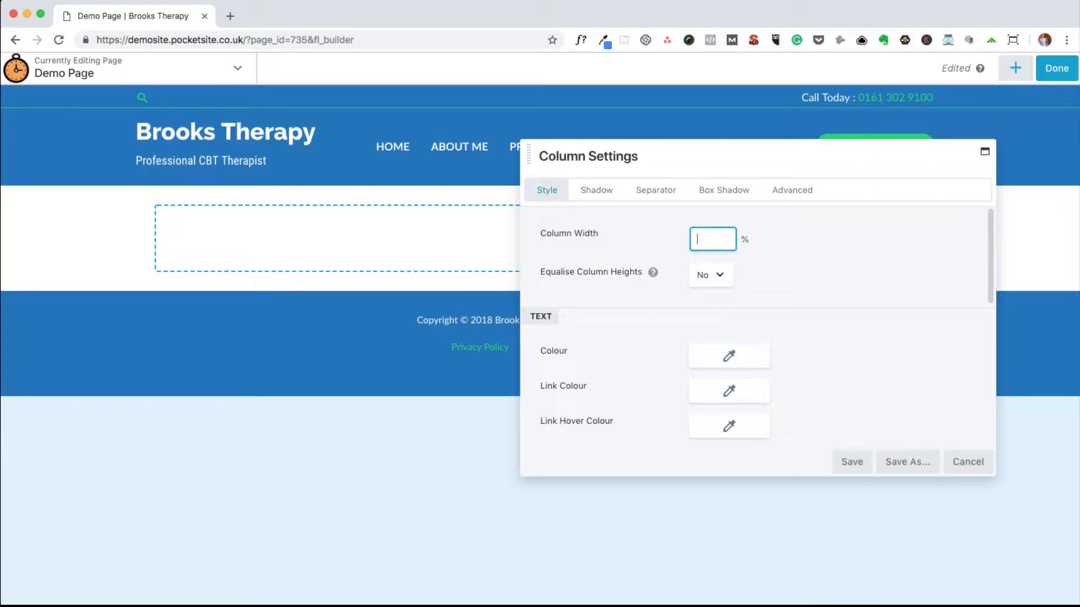
{"action": "type", "text": "5"}
{"action": "left_click_drag", "start_coordinate": [756, 181], "coordinate": [810, 261]}
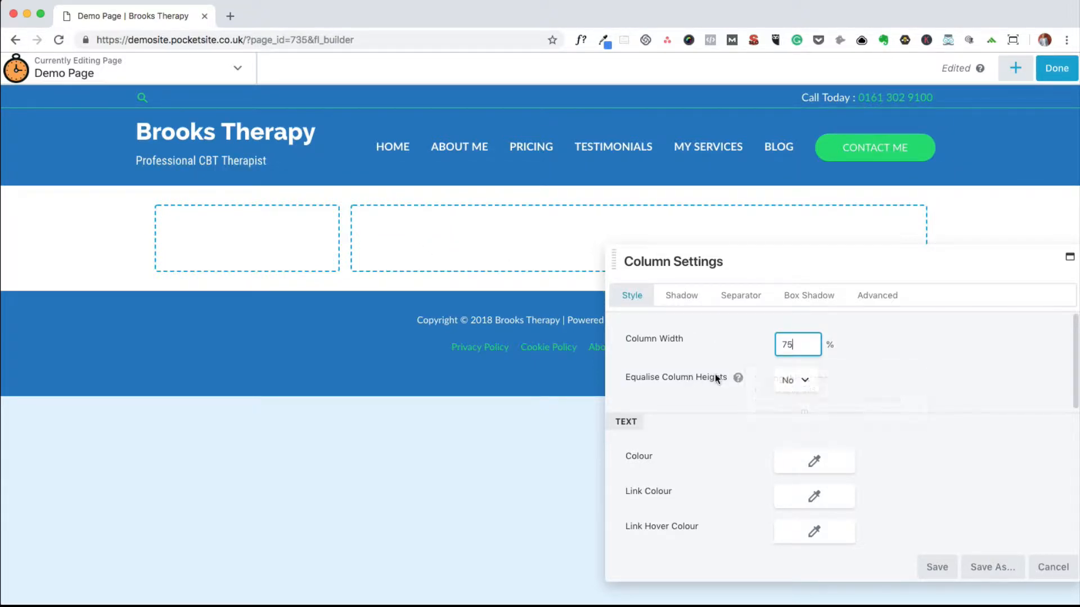
- Set Equalise Column Heights to Yes with Top content alignment and save the column settings
{"action": "mouse_move", "coordinate": [739, 380]}
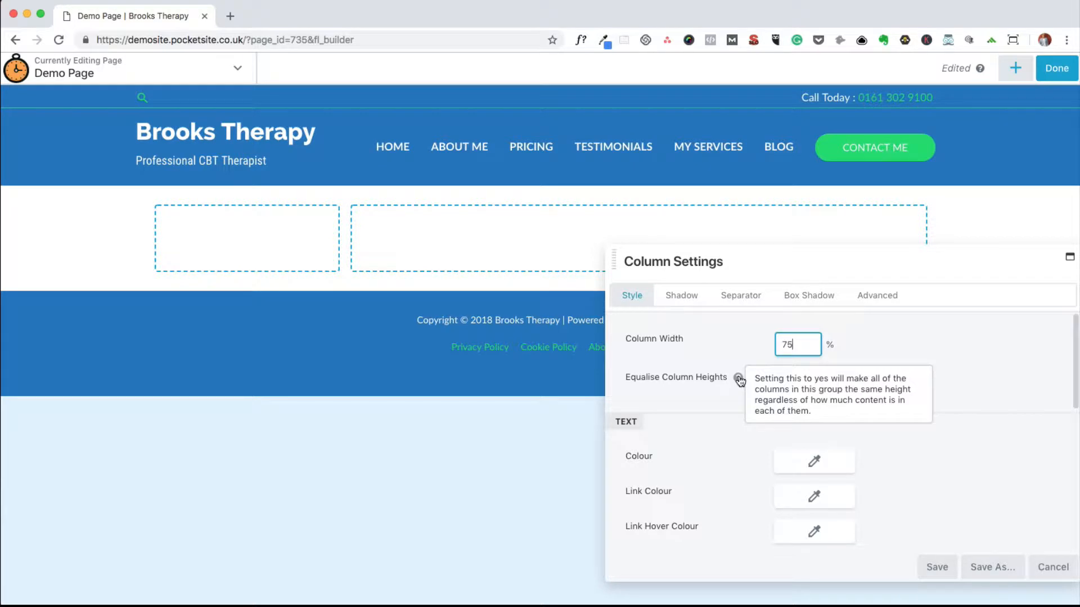
{"action": "left_click", "coordinate": [739, 379]}
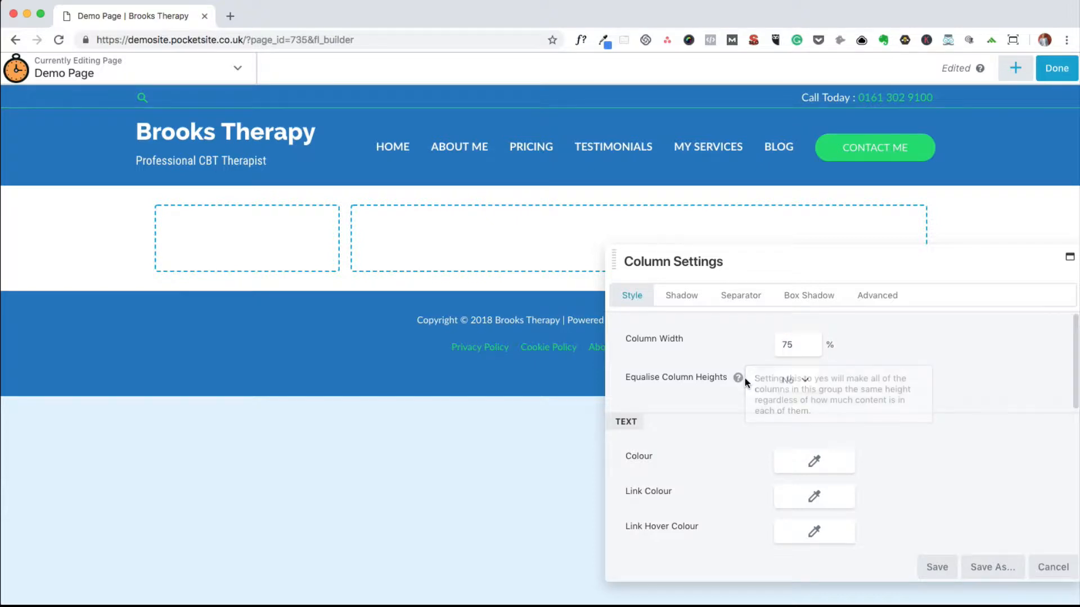
{"action": "left_click", "coordinate": [804, 378]}
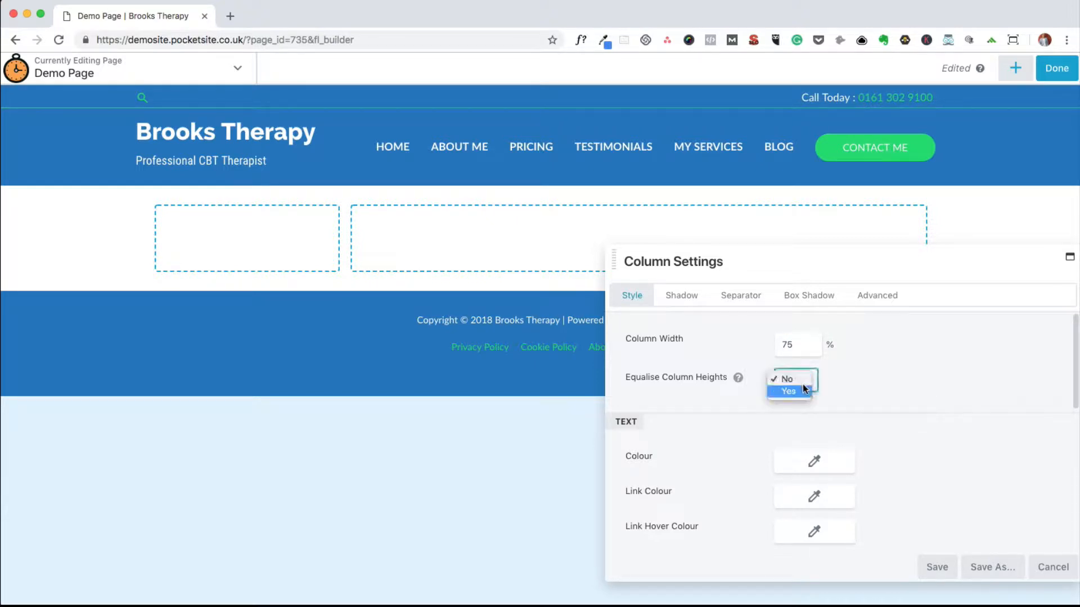
{"action": "left_click", "coordinate": [804, 389]}
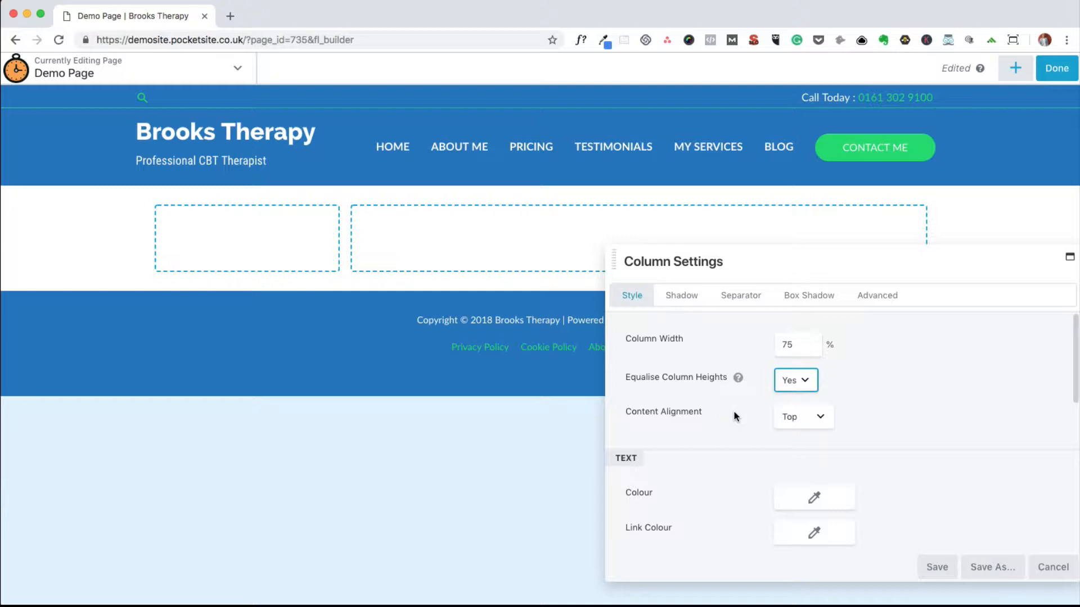
{"action": "left_click", "coordinate": [811, 417]}
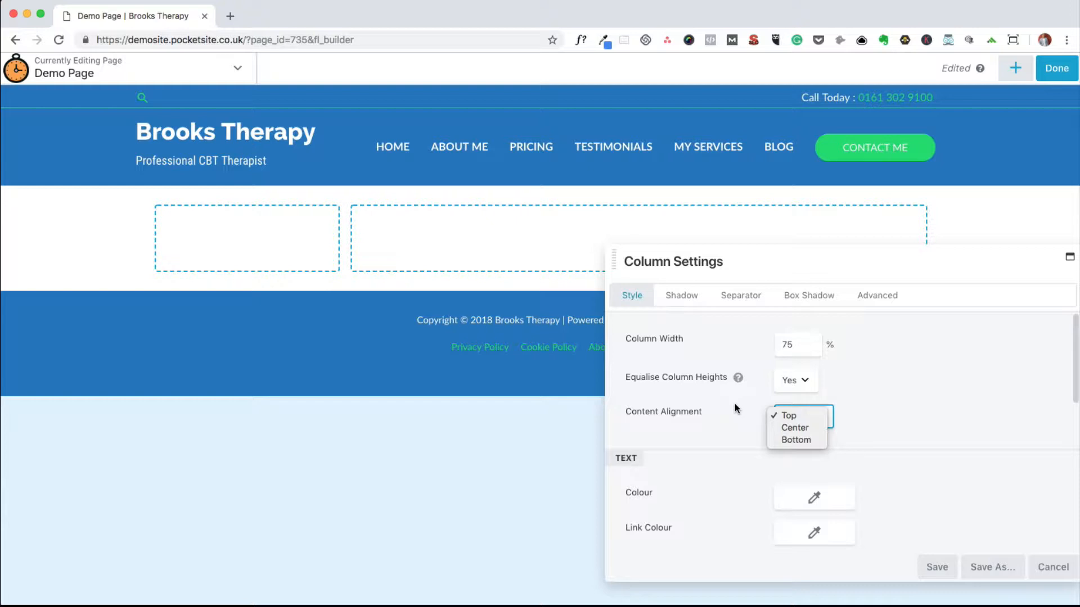
{"action": "left_click", "coordinate": [935, 559]}
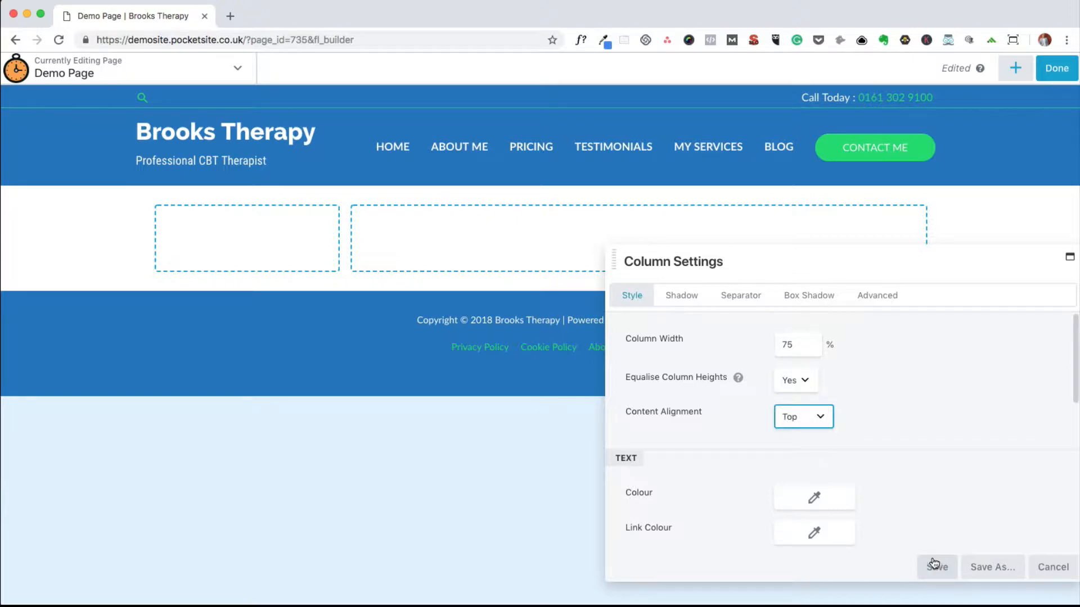
{"action": "left_click", "coordinate": [935, 564]}
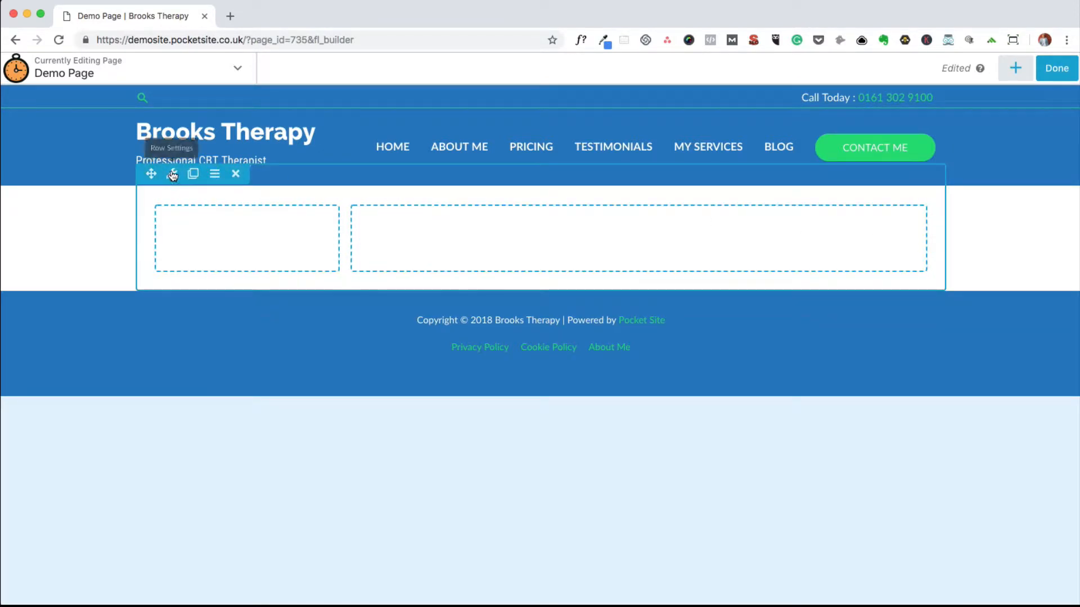
- Change the row's width setting to Full Width and save the row settings
{"action": "left_click", "coordinate": [172, 175]}
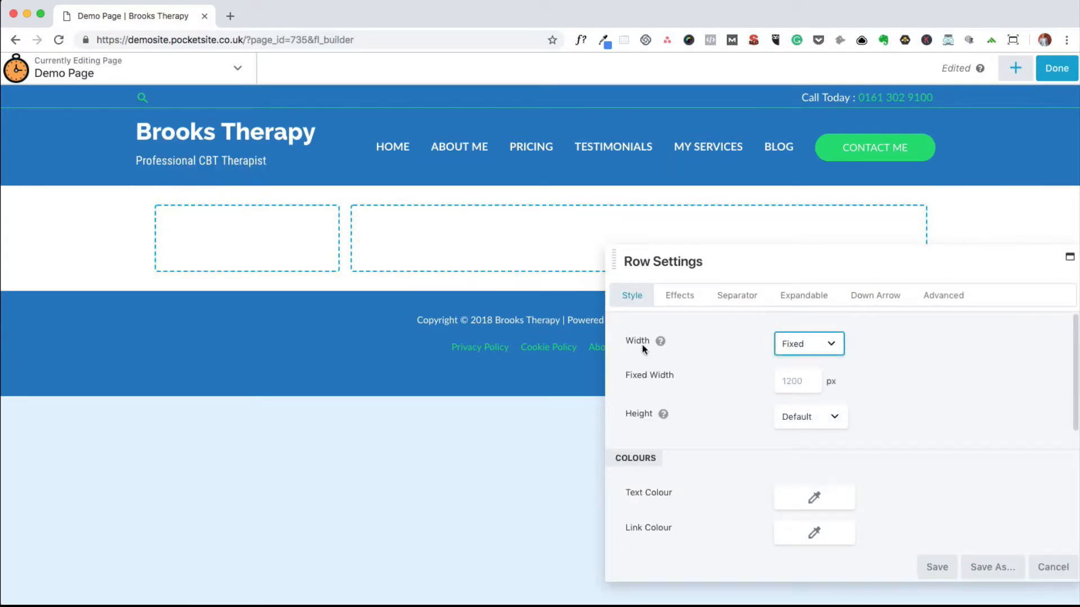
{"action": "mouse_move", "coordinate": [660, 341]}
{"action": "left_click", "coordinate": [824, 343]}
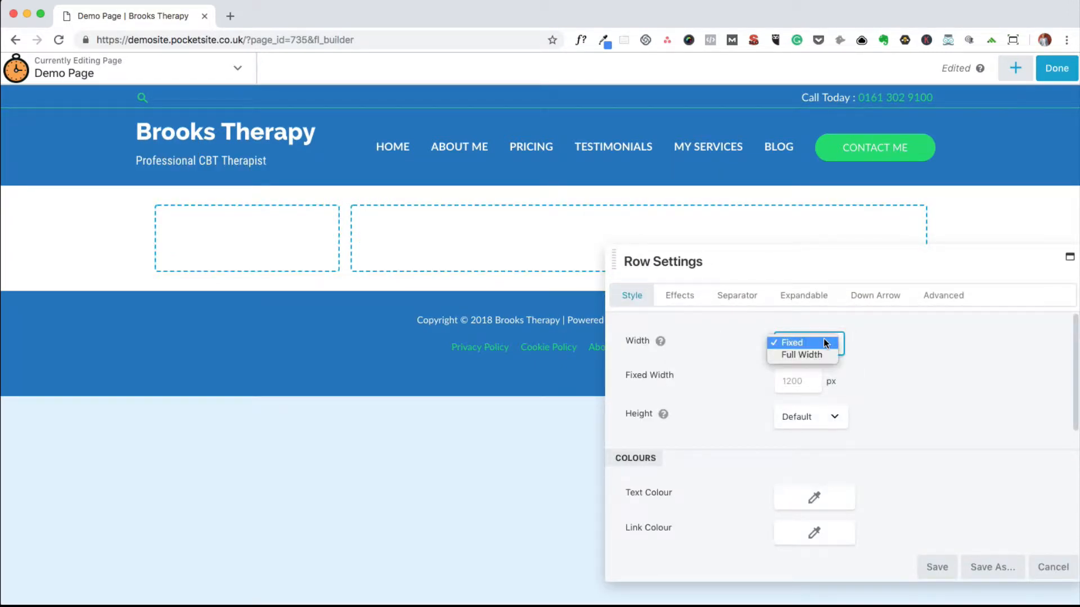
{"action": "left_click", "coordinate": [809, 360]}
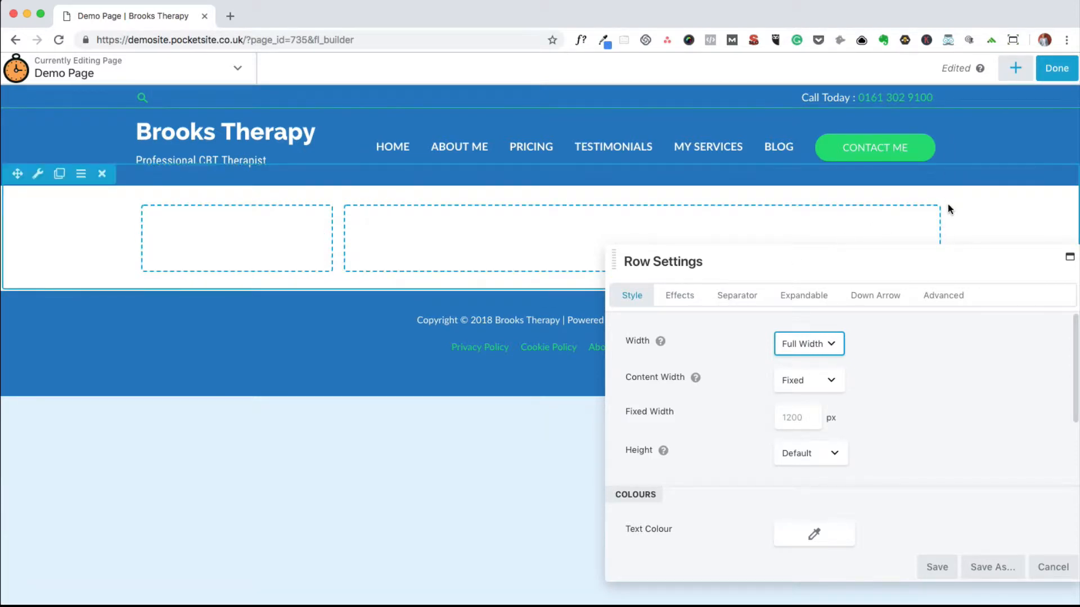
{"action": "left_click", "coordinate": [932, 567]}
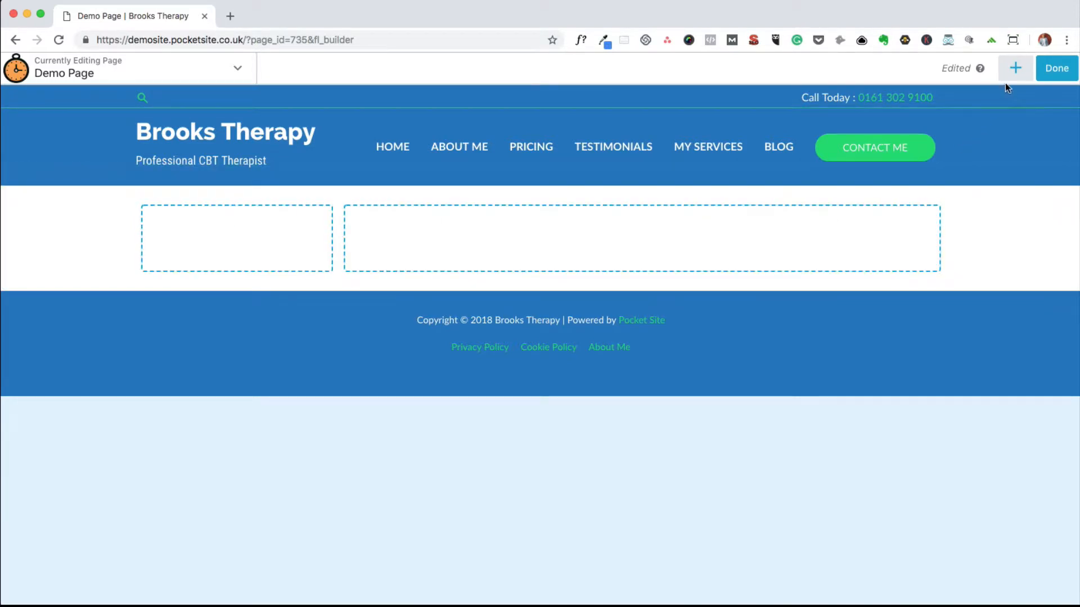
- Add a Heading module to the narrow first column with the text "Demo Heading"
{"action": "left_click", "coordinate": [1015, 70]}
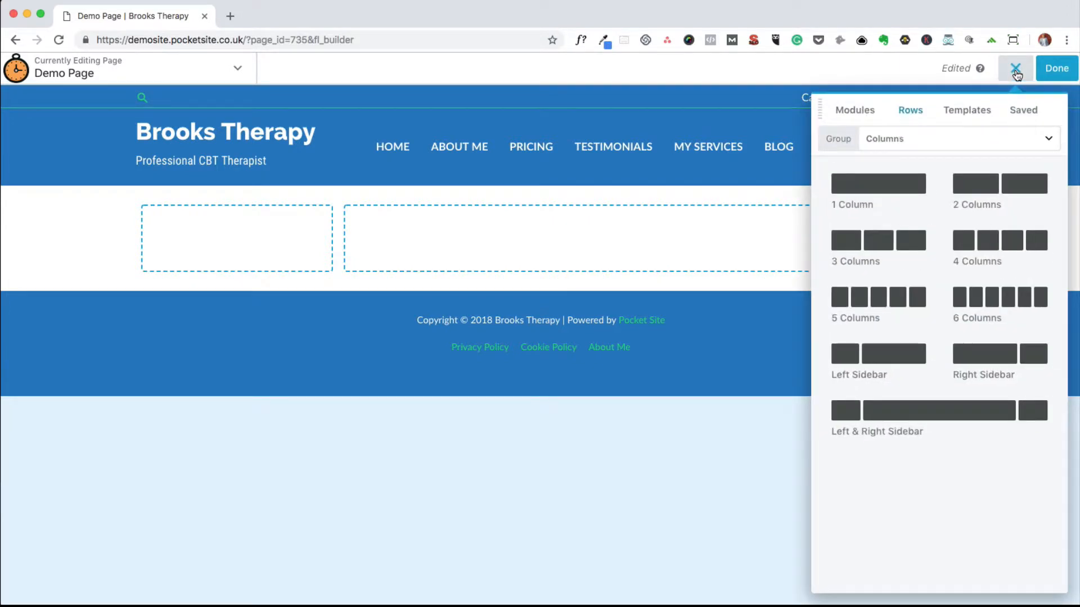
{"action": "left_click", "coordinate": [853, 111]}
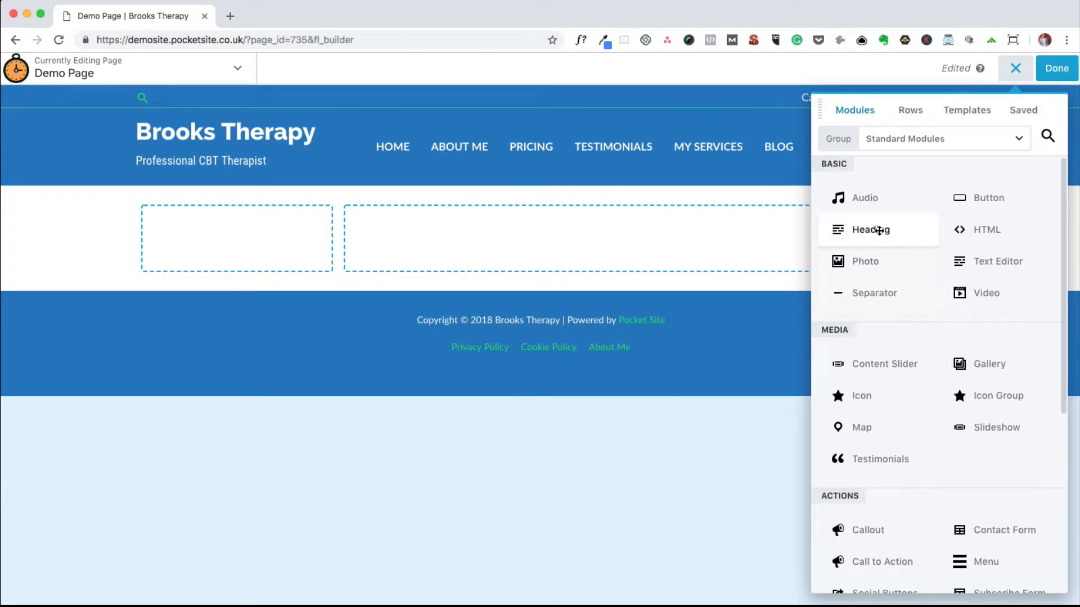
{"action": "left_click_drag", "start_coordinate": [879, 230], "coordinate": [276, 247]}
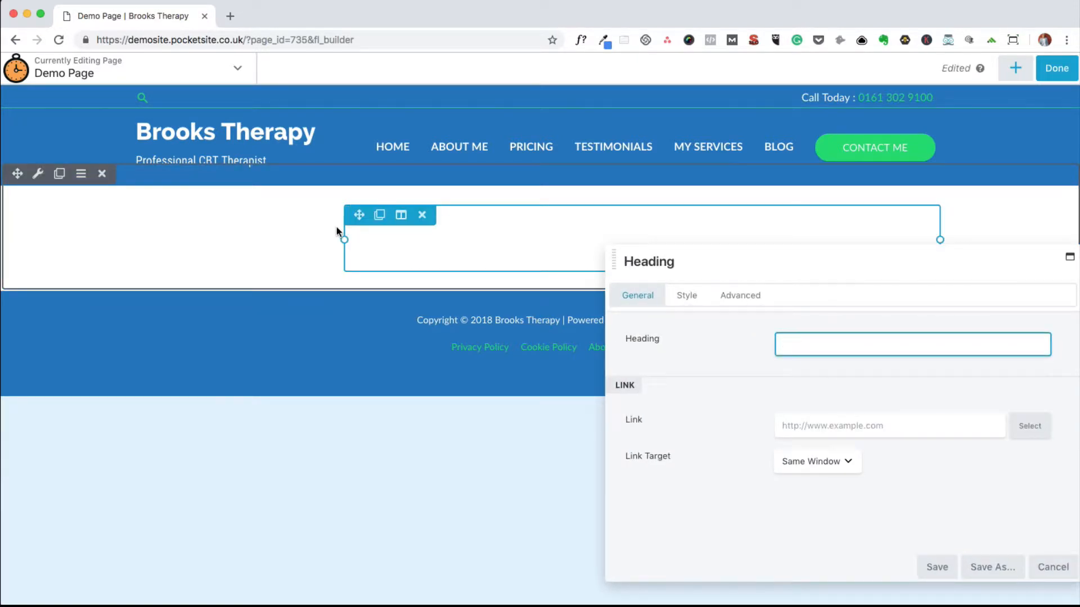
{"action": "type", "text": "D"}
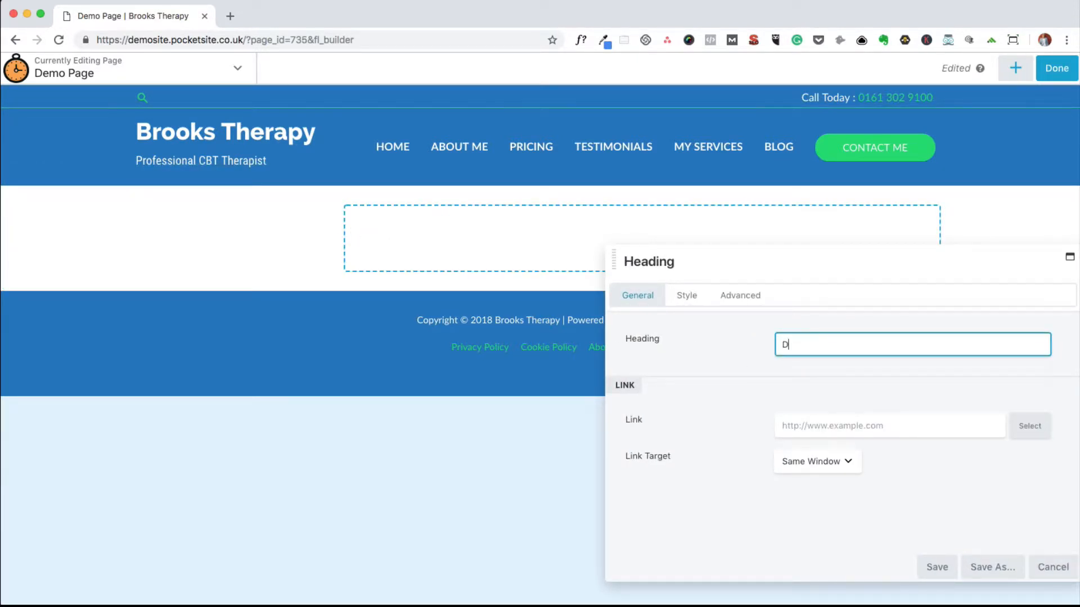
{"action": "type", "text": "emo Heading"}
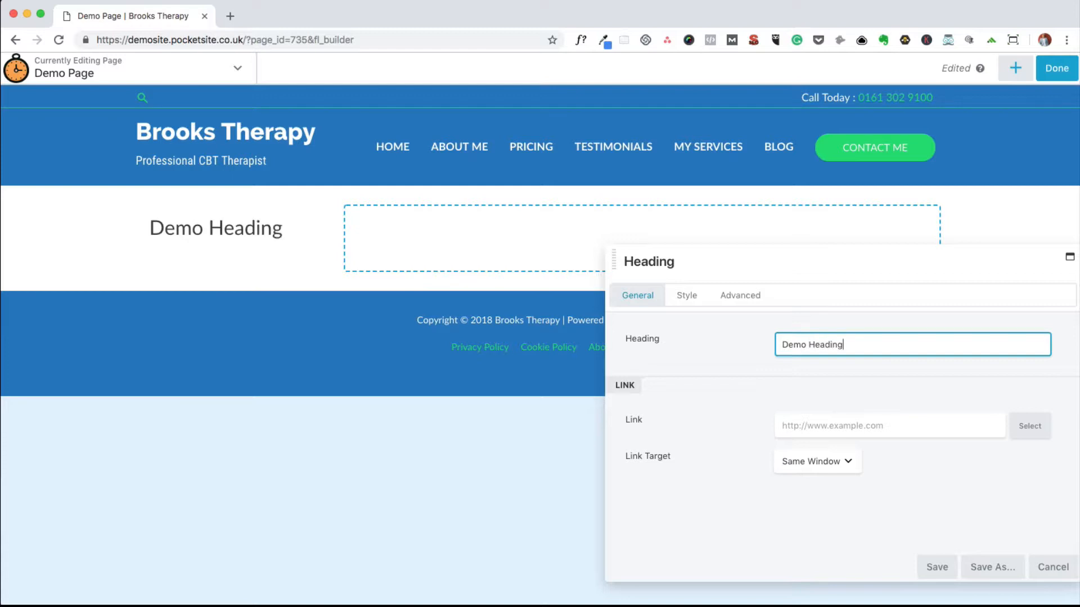
- Save the settings of the Demo Heading module in the narrow first column
{"action": "left_click", "coordinate": [936, 565]}
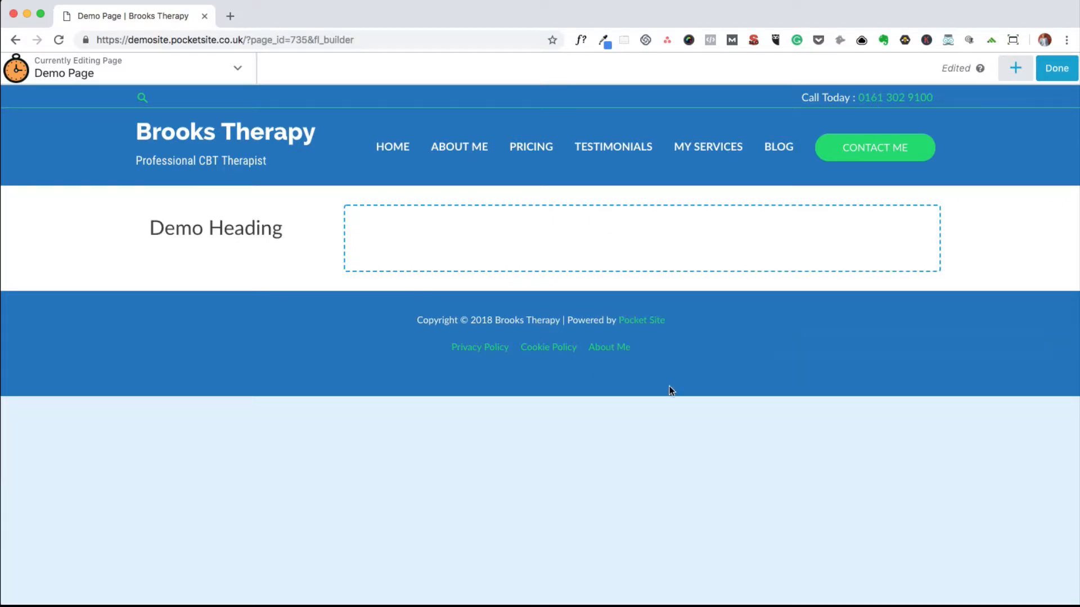
{"action": "mouse_move", "coordinate": [248, 233]}
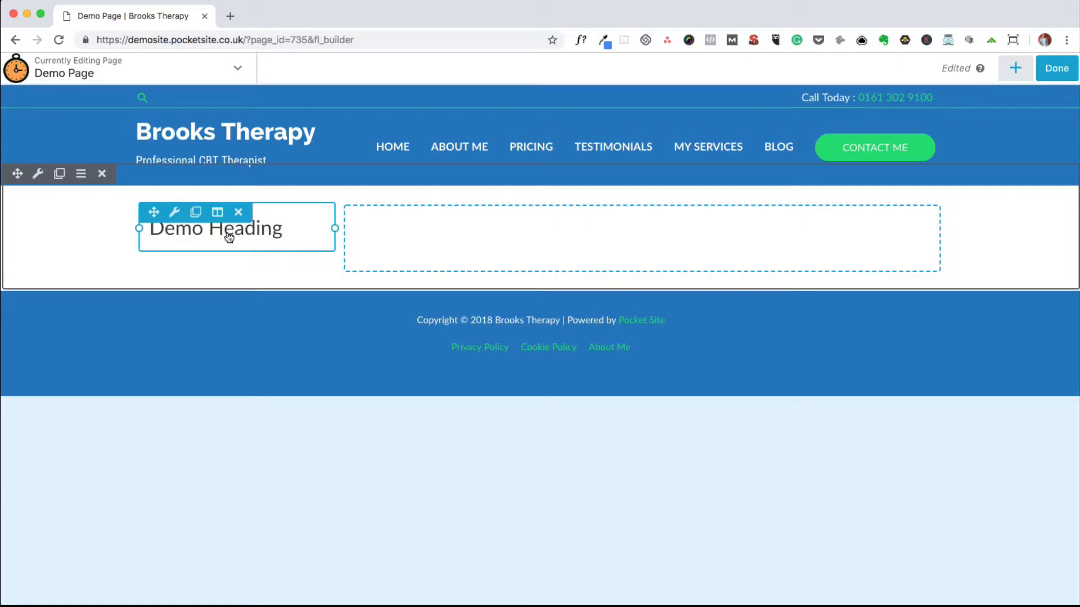
{"action": "mouse_move", "coordinate": [394, 234]}
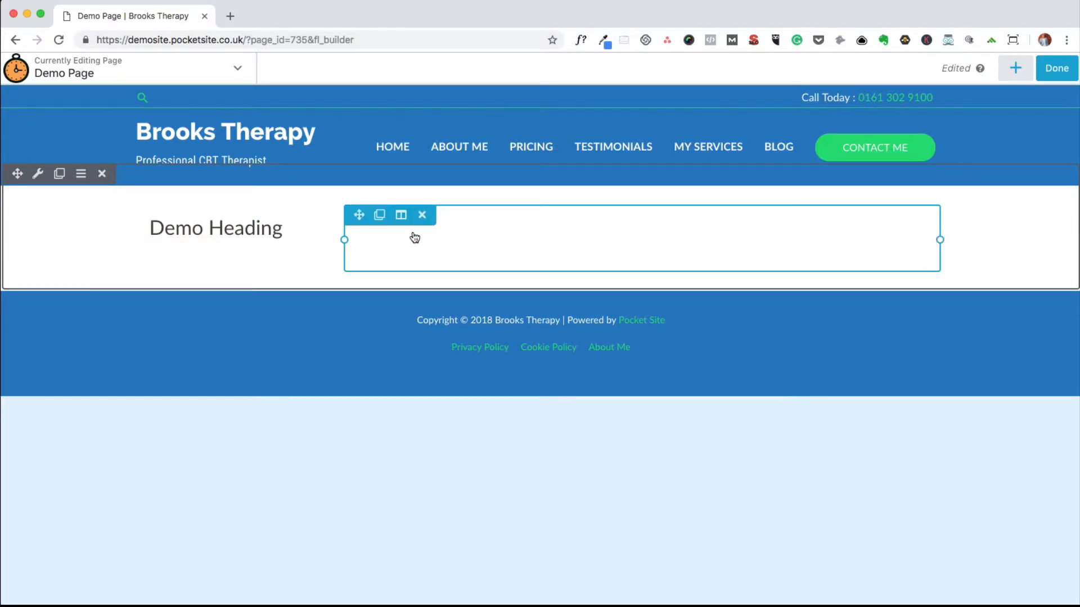
{"action": "left_click", "coordinate": [1015, 68]}
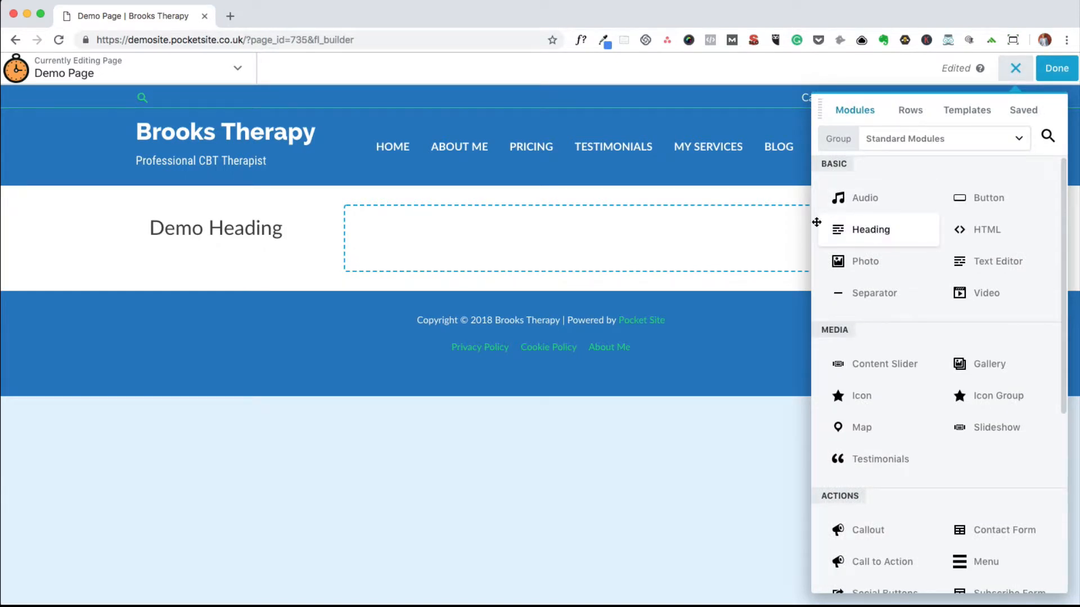
{"action": "mouse_move", "coordinate": [603, 240]}
{"action": "left_click", "coordinate": [1015, 68]}
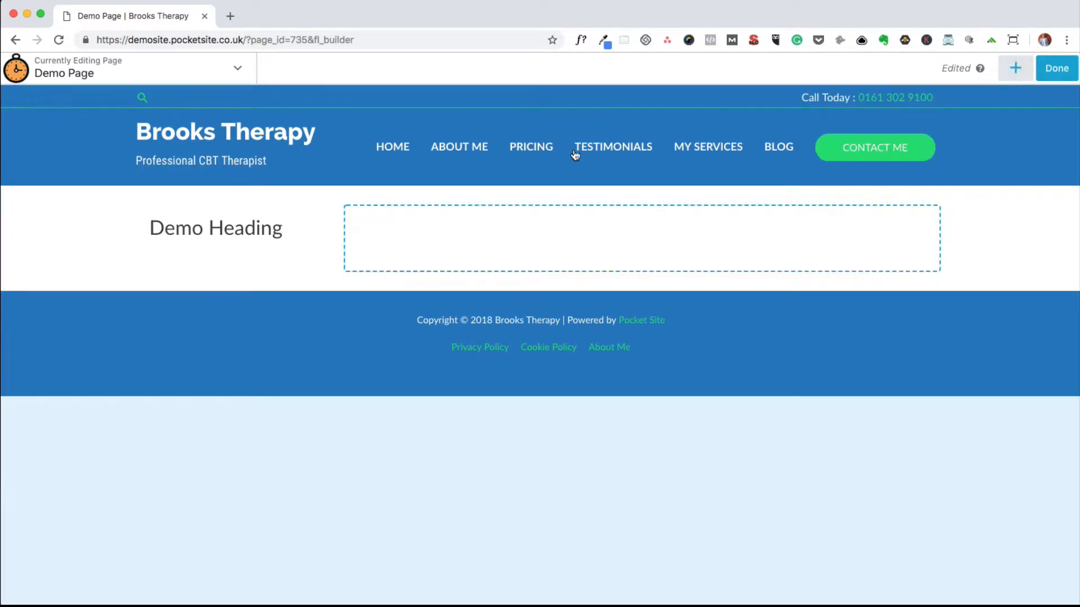
- Duplicate the Demo Heading module and move the copy into the wide second column
{"action": "mouse_move", "coordinate": [232, 243]}
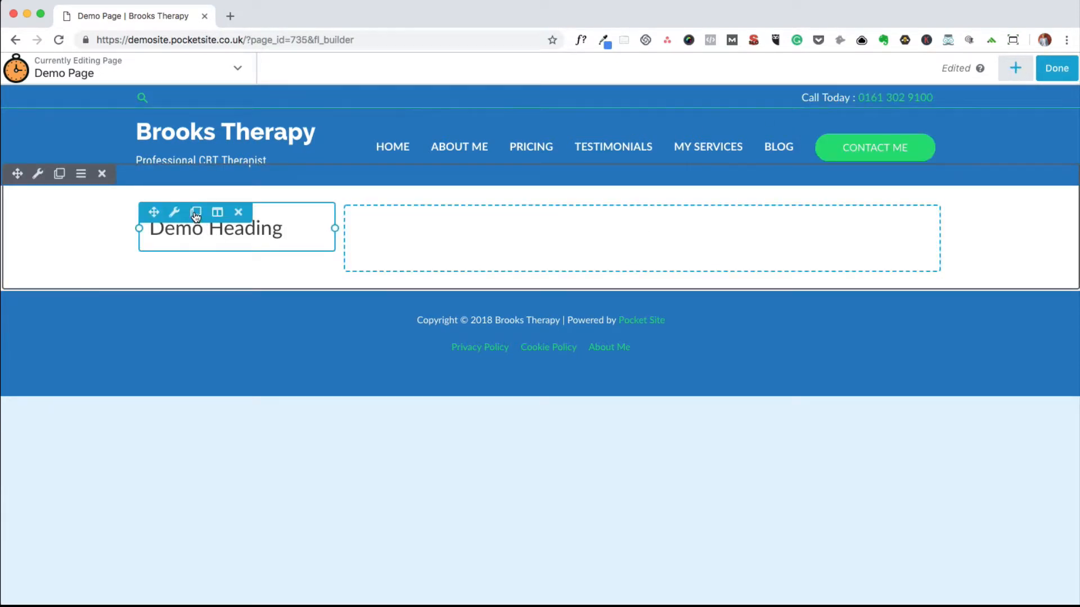
{"action": "left_click", "coordinate": [196, 213]}
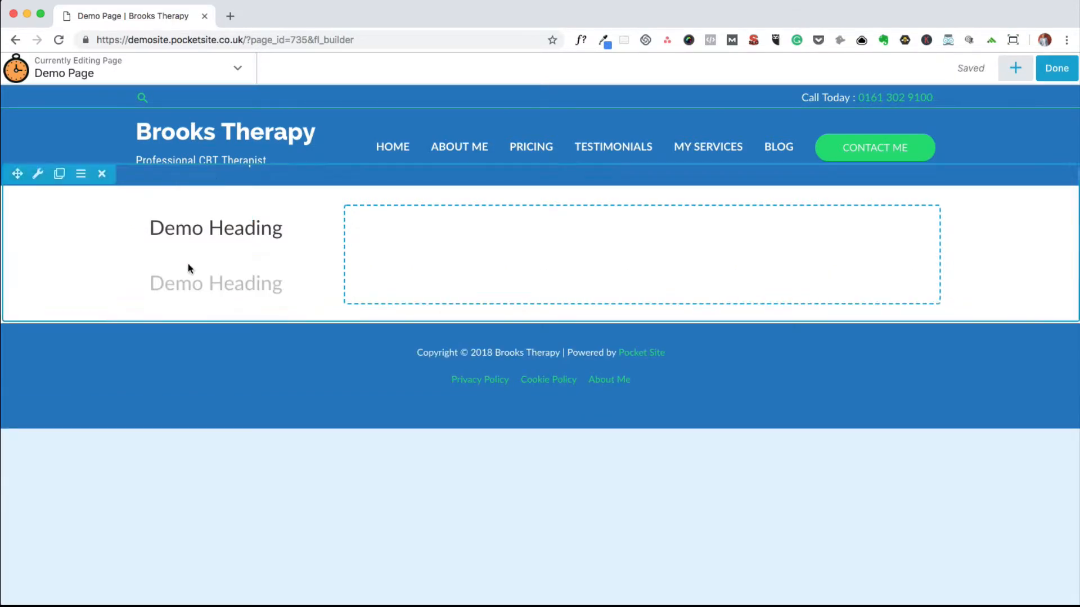
{"action": "left_click_drag", "start_coordinate": [150, 265], "coordinate": [431, 257]}
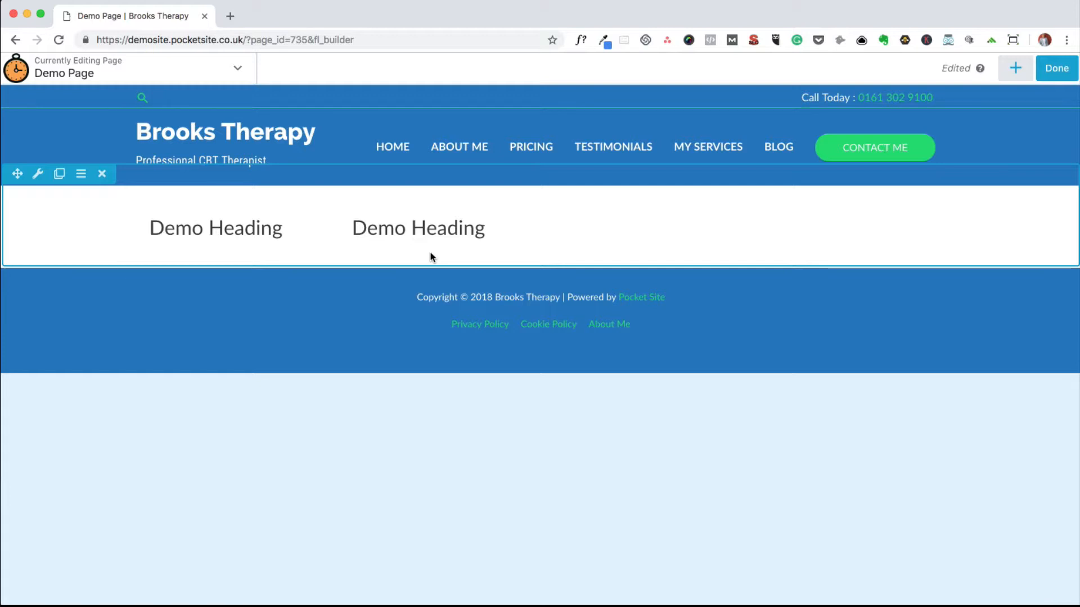
- Add a 3 Columns layout beneath the heading inside the wide second column
{"action": "mouse_move", "coordinate": [261, 250]}
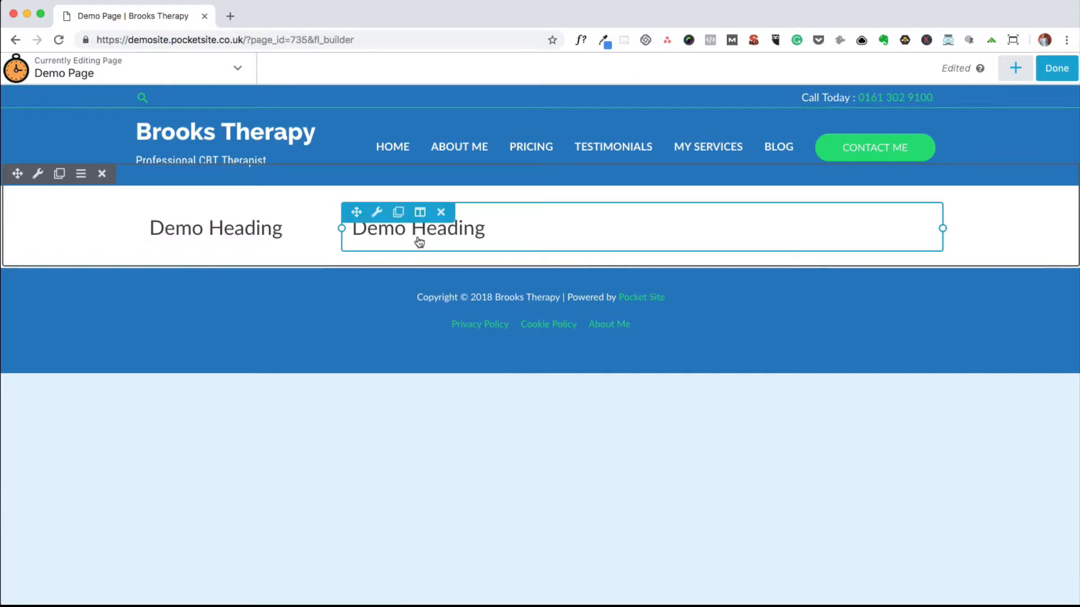
{"action": "left_click", "coordinate": [1018, 69]}
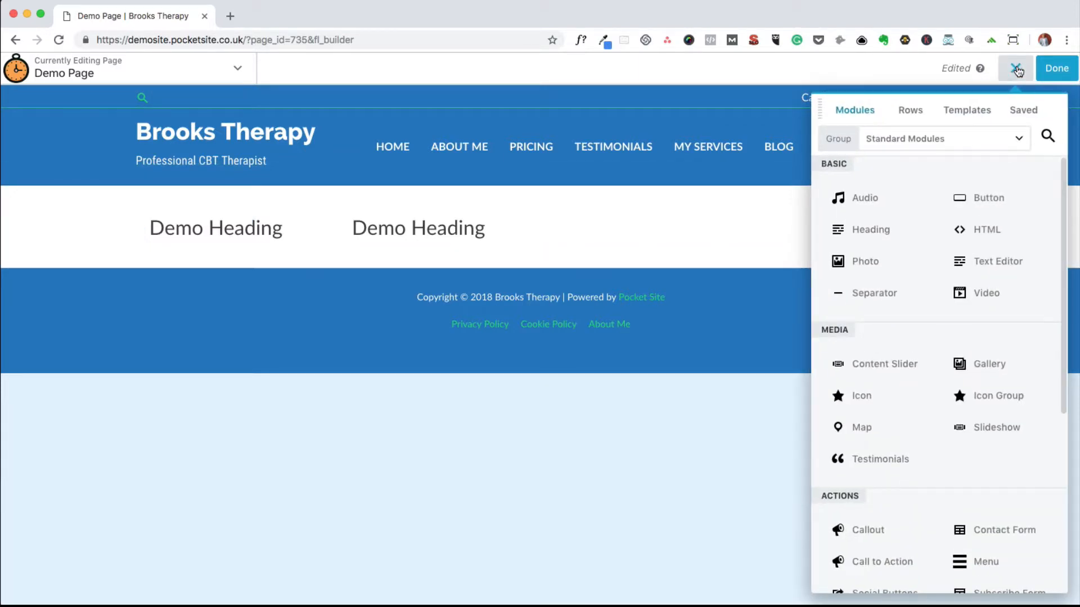
{"action": "left_click", "coordinate": [912, 113]}
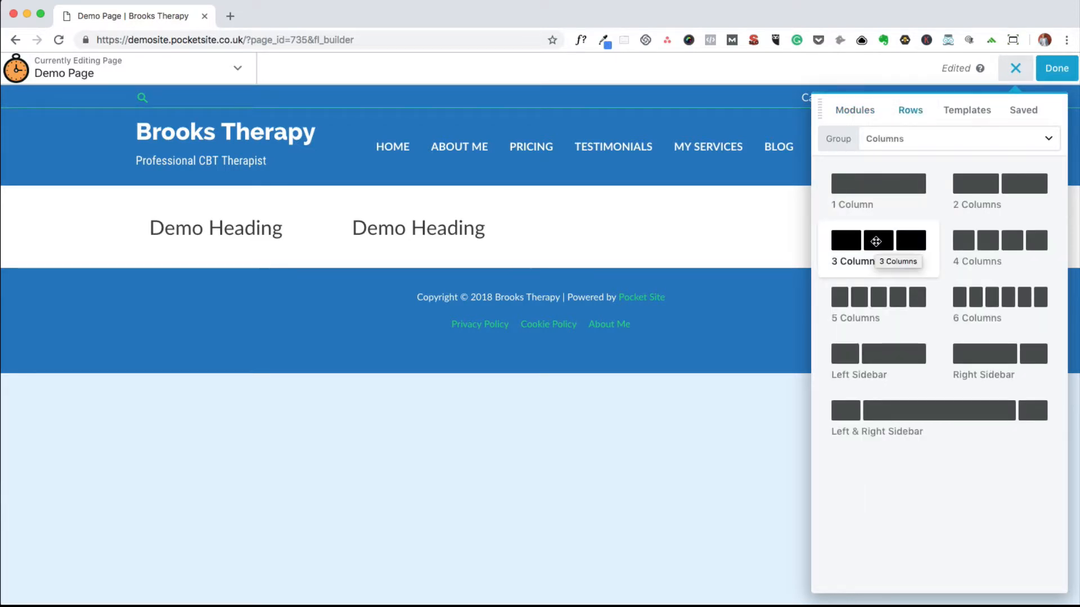
{"action": "left_click_drag", "start_coordinate": [875, 241], "coordinate": [607, 306]}
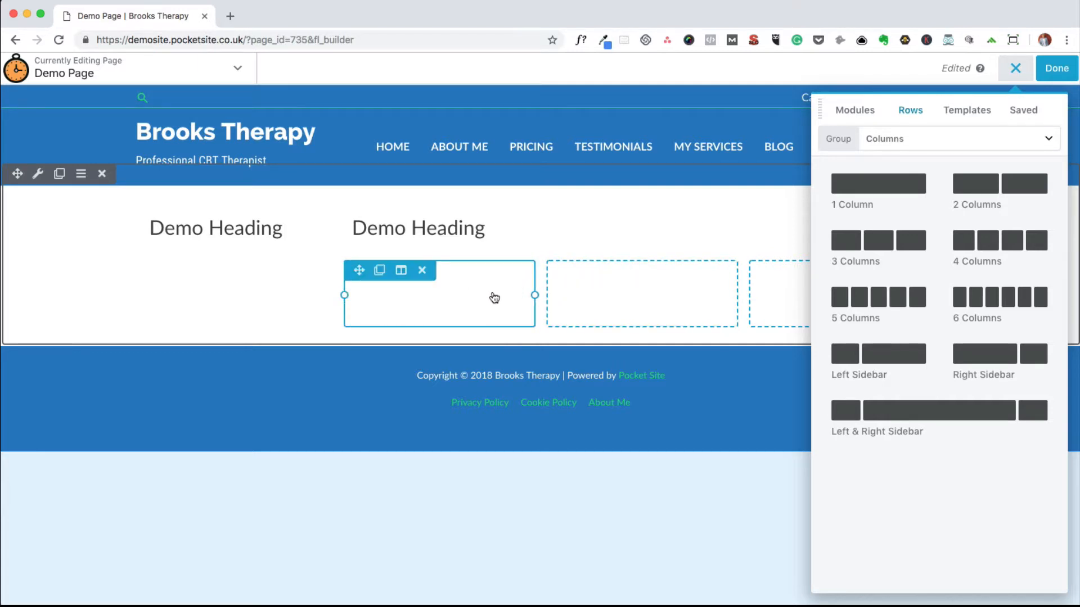
- Open the first column heading's settings and review its general, style and advanced options
{"action": "mouse_move", "coordinate": [200, 249]}
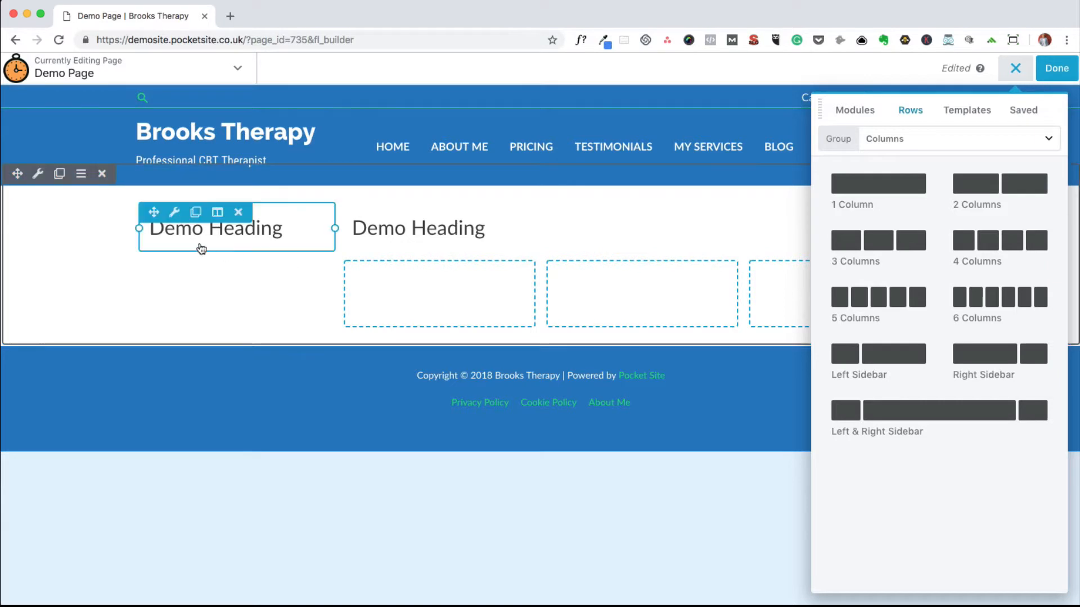
{"action": "left_click", "coordinate": [175, 213]}
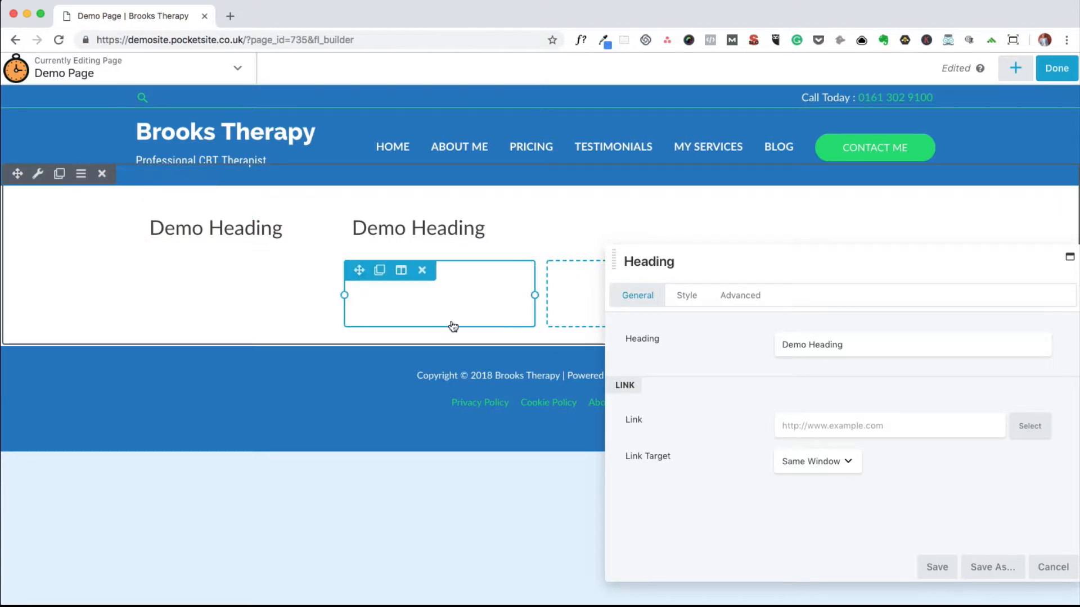
{"action": "left_click_drag", "start_coordinate": [807, 257], "coordinate": [631, 190]}
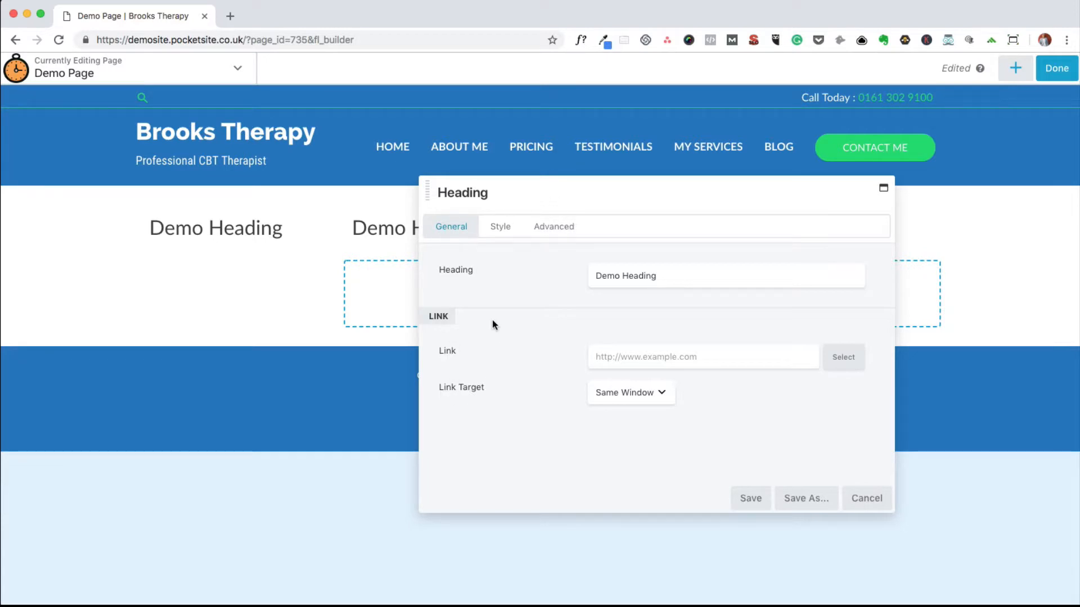
{"action": "left_click", "coordinate": [503, 226]}
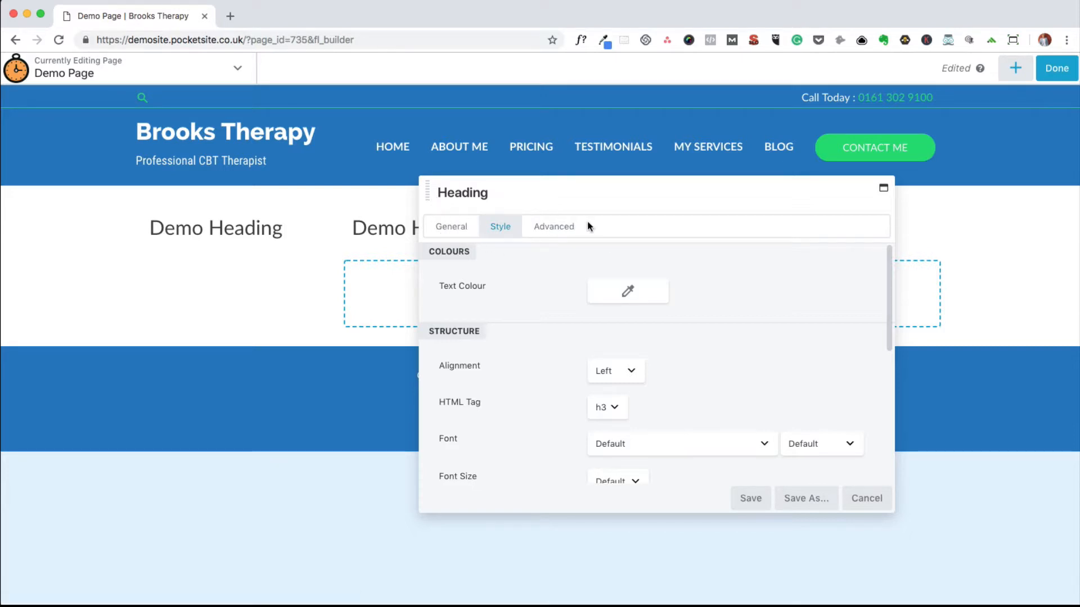
{"action": "left_click", "coordinate": [561, 227]}
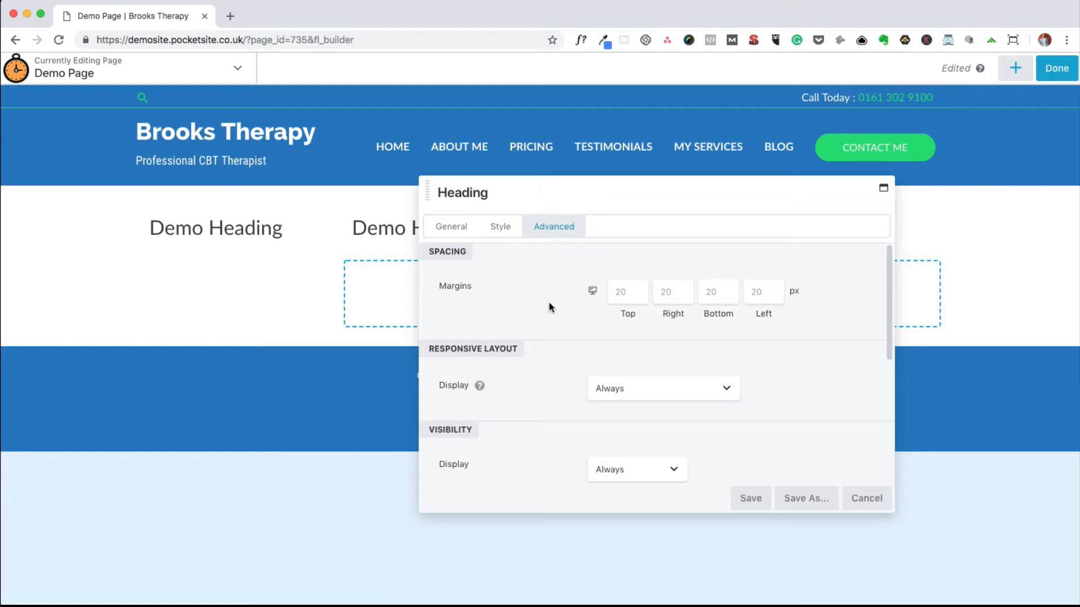
- Save the first column's heading as a reusable module named "Demo Module Heading" with Global set to No
{"action": "left_click", "coordinate": [795, 499]}
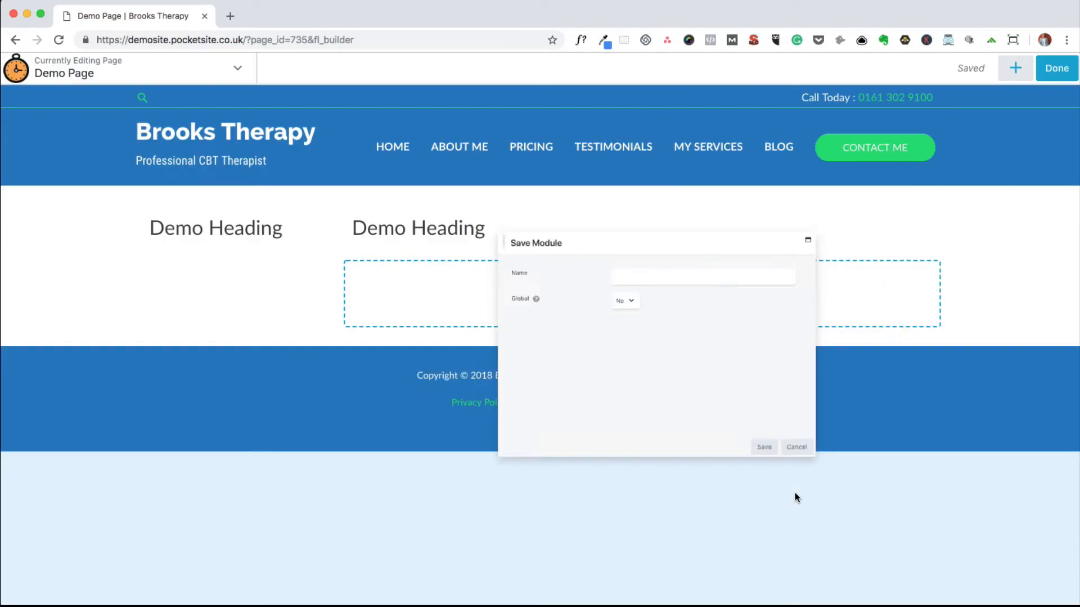
{"action": "left_click", "coordinate": [647, 241]}
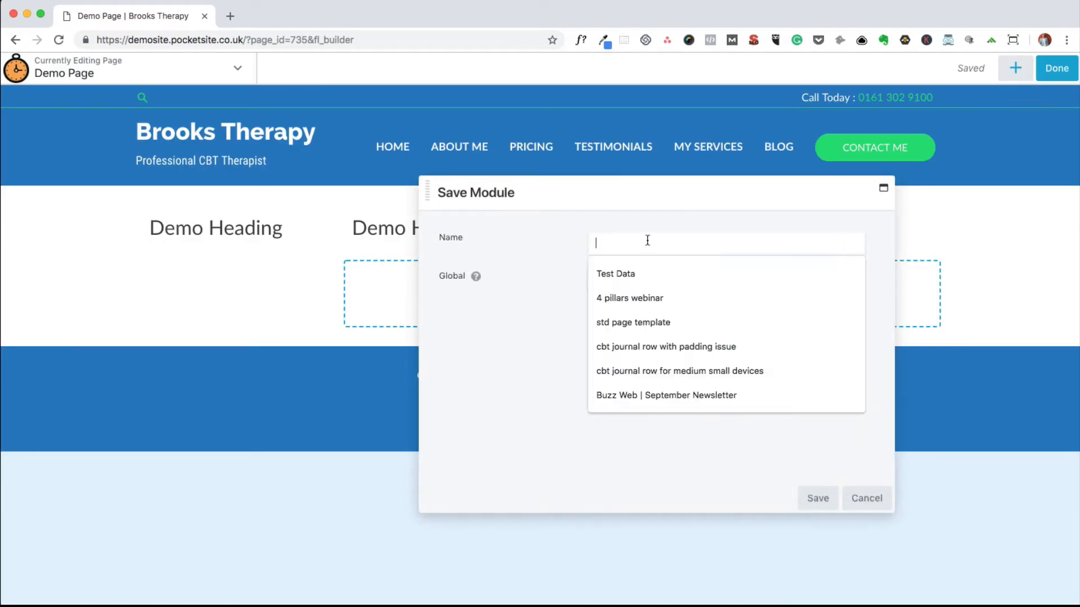
{"action": "left_click", "coordinate": [564, 255]}
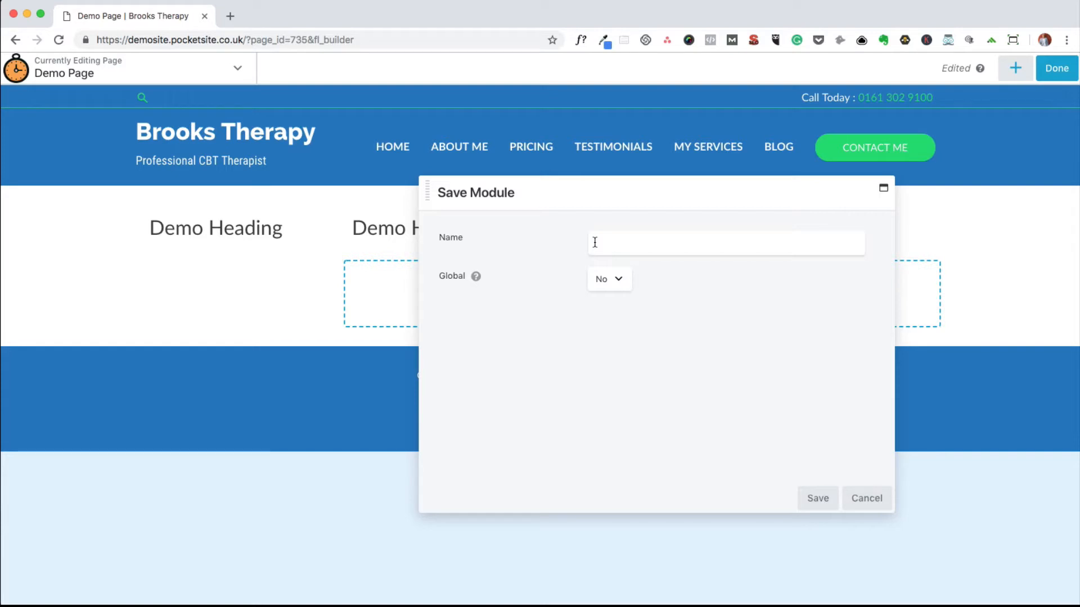
{"action": "left_click", "coordinate": [595, 243]}
{"action": "type", "text": "Dem"}
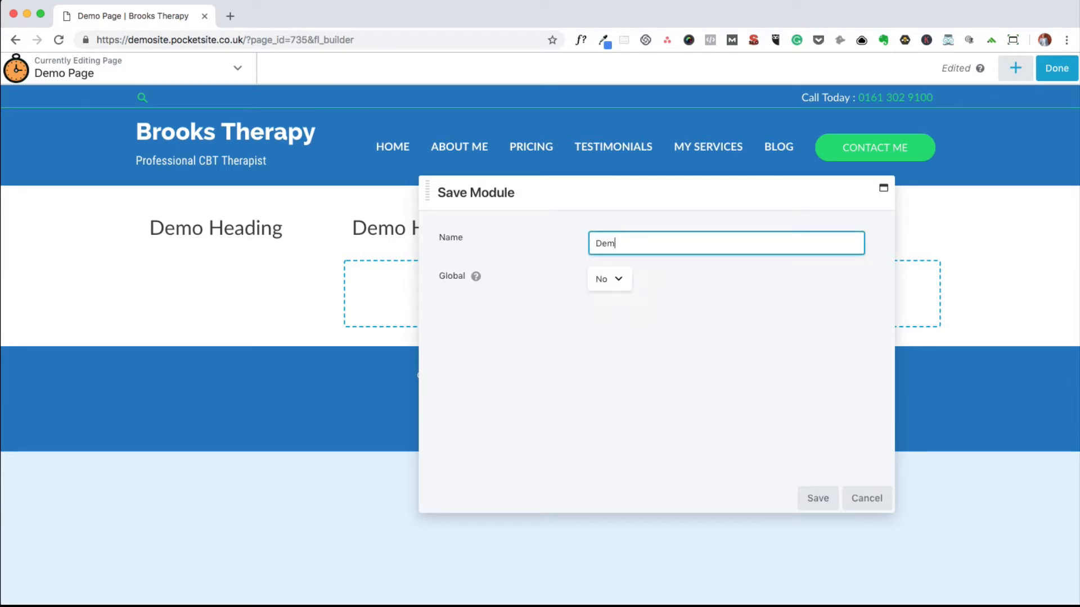
{"action": "type", "text": "o Module Heading"}
{"action": "left_click", "coordinate": [619, 279]}
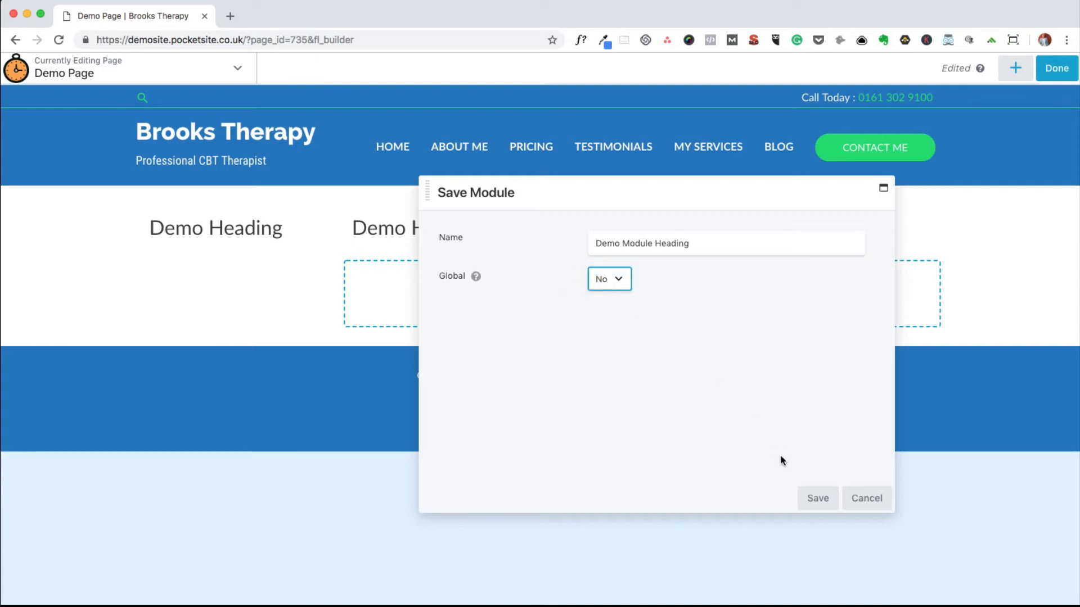
{"action": "left_click", "coordinate": [815, 498]}
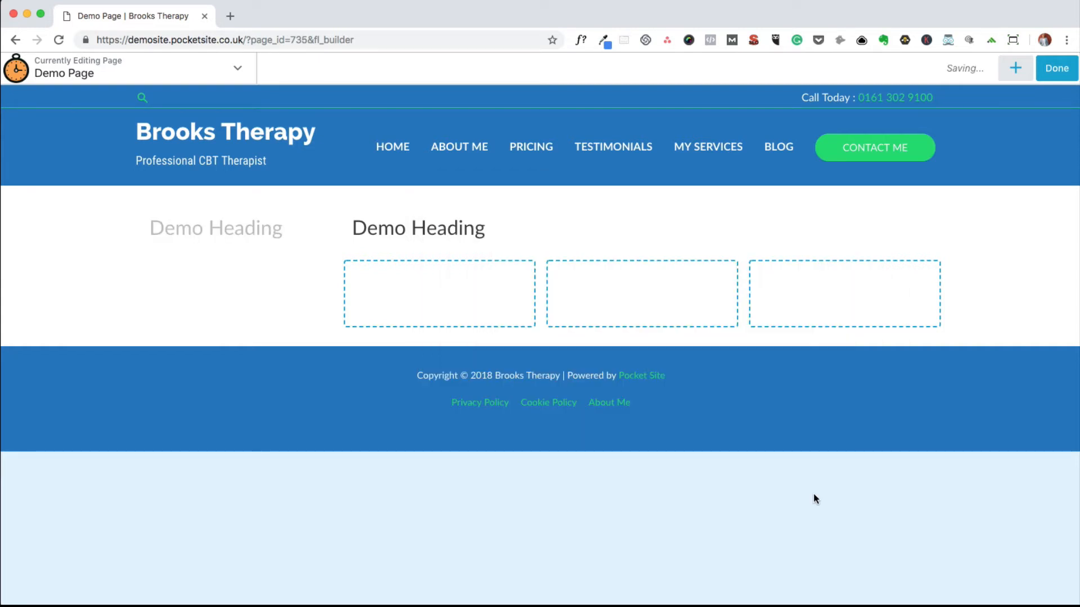
- Try to place the saved Demo Module Heading in the third nested column, cancelling its settings
{"action": "mouse_move", "coordinate": [658, 294]}
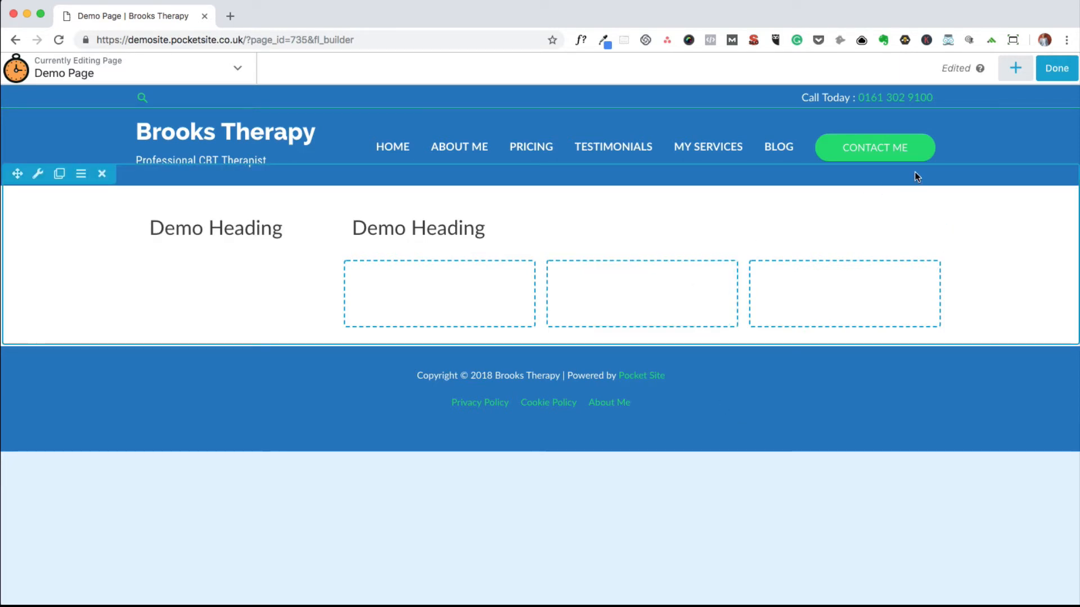
{"action": "left_click", "coordinate": [1017, 70]}
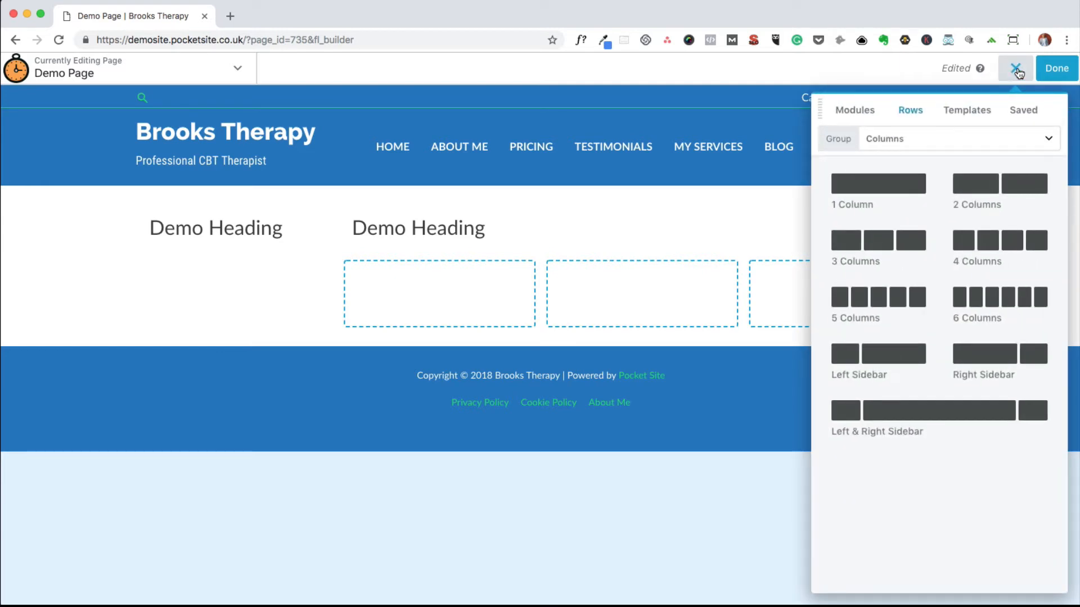
{"action": "left_click", "coordinate": [1022, 111]}
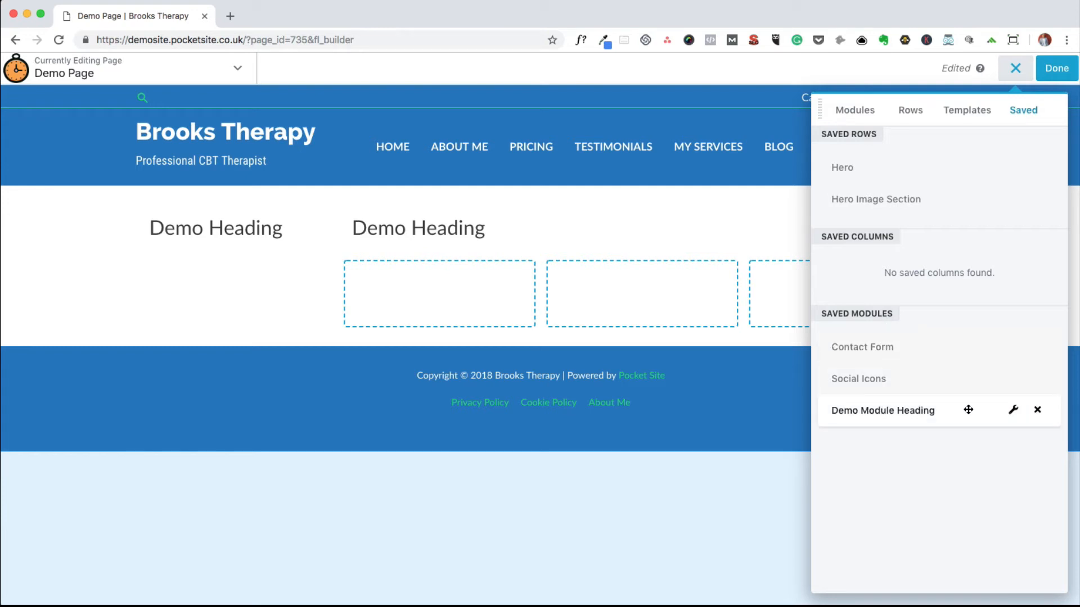
{"action": "left_click_drag", "start_coordinate": [968, 410], "coordinate": [832, 319]}
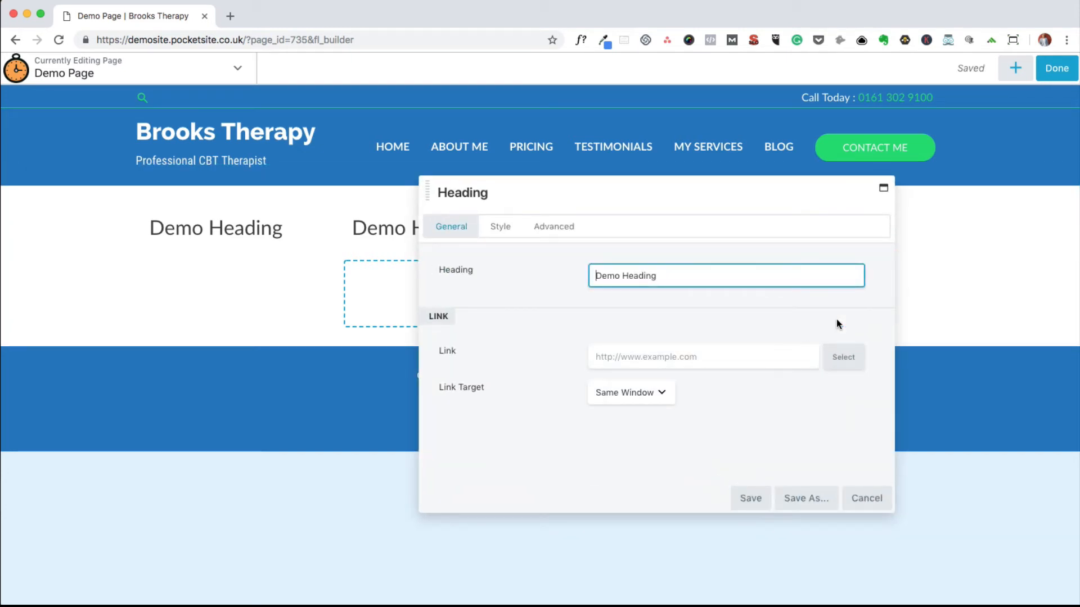
{"action": "left_click", "coordinate": [867, 499]}
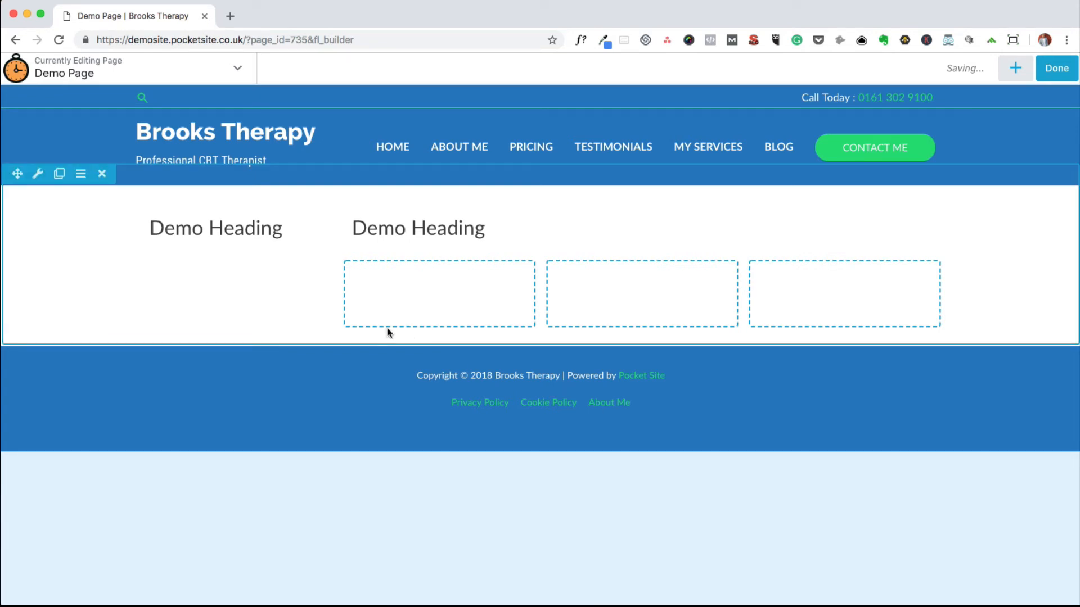
- Pick text colour #00d2d6 for the first column's heading and store it as a colour preset, cancelling the heading's settings
{"action": "mouse_move", "coordinate": [181, 235]}
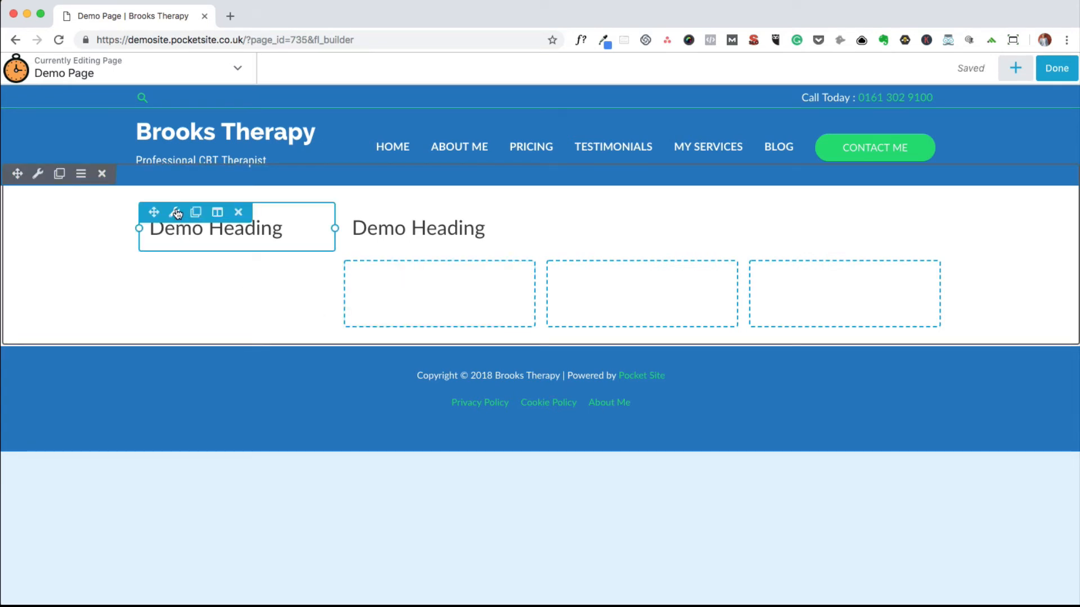
{"action": "left_click", "coordinate": [175, 212]}
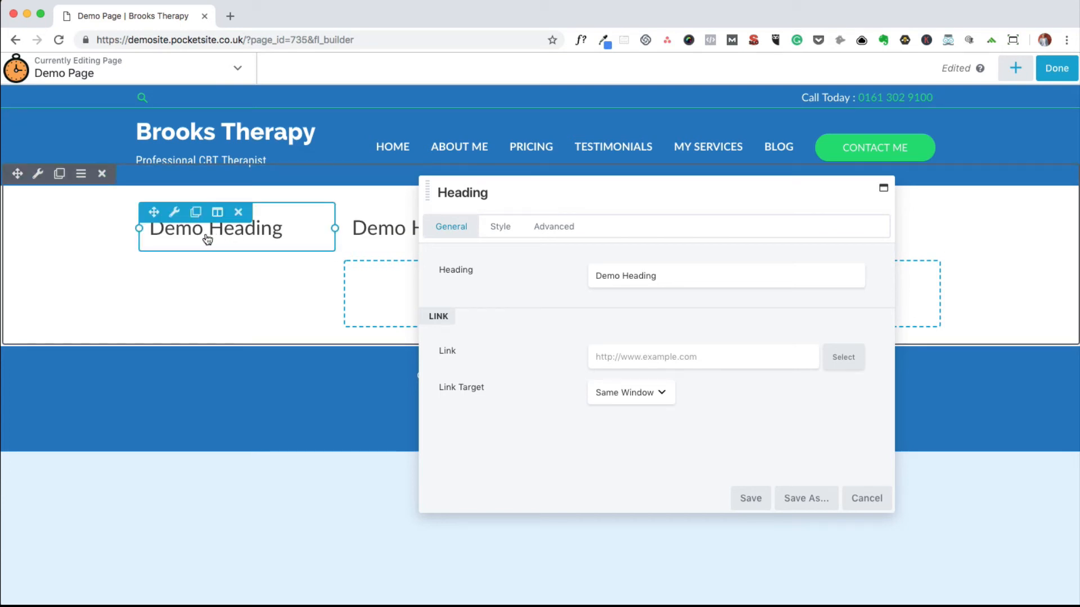
{"action": "left_click", "coordinate": [506, 227]}
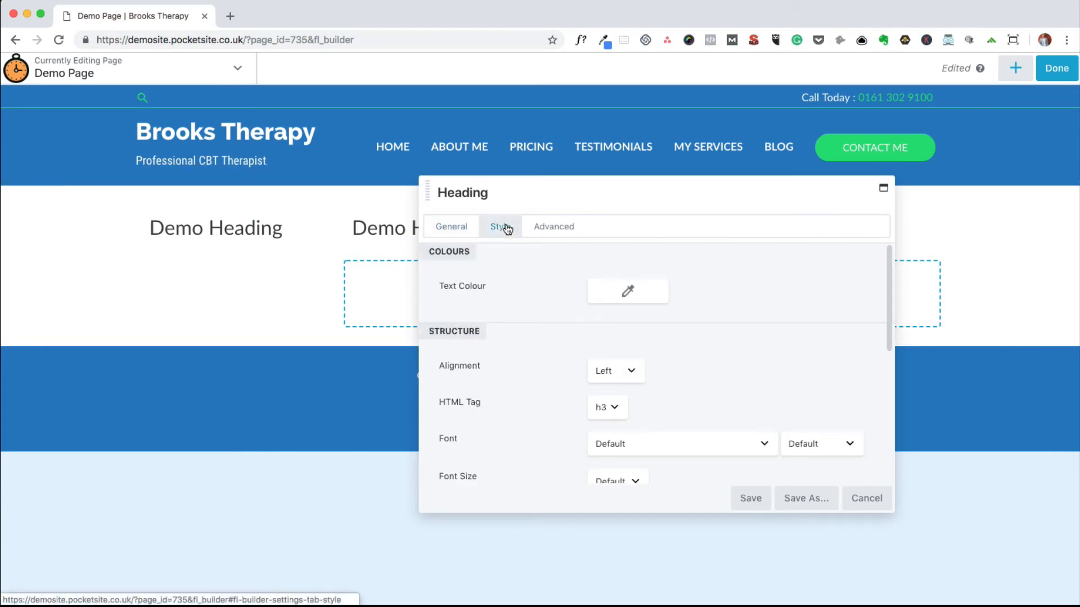
{"action": "left_click", "coordinate": [627, 292]}
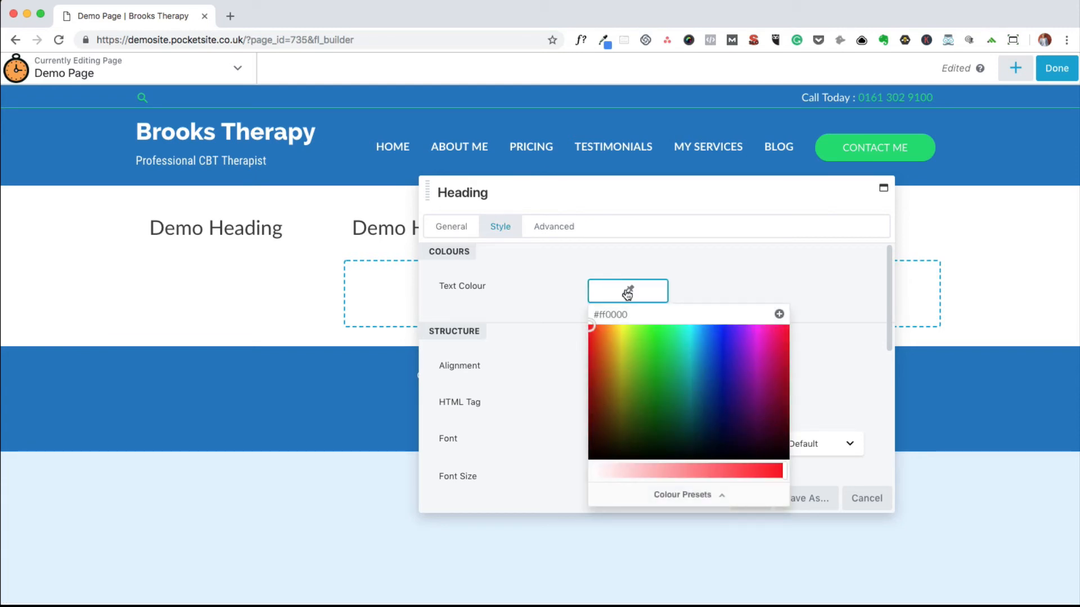
{"action": "mouse_move", "coordinate": [591, 323]}
{"action": "left_mouse_down"}
{"action": "mouse_move", "coordinate": [663, 359]}
{"action": "mouse_move", "coordinate": [633, 364]}
{"action": "mouse_move", "coordinate": [642, 369]}
{"action": "mouse_move", "coordinate": [696, 360]}
{"action": "mouse_move", "coordinate": [697, 347]}
{"action": "left_mouse_up"}
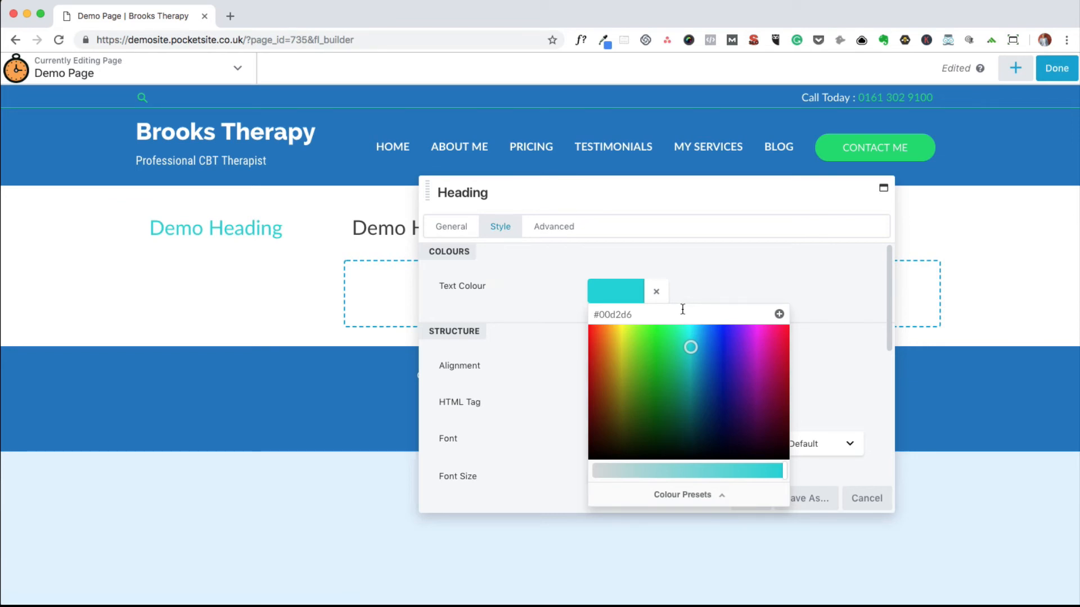
{"action": "left_click", "coordinate": [780, 315]}
{"action": "left_click", "coordinate": [672, 499]}
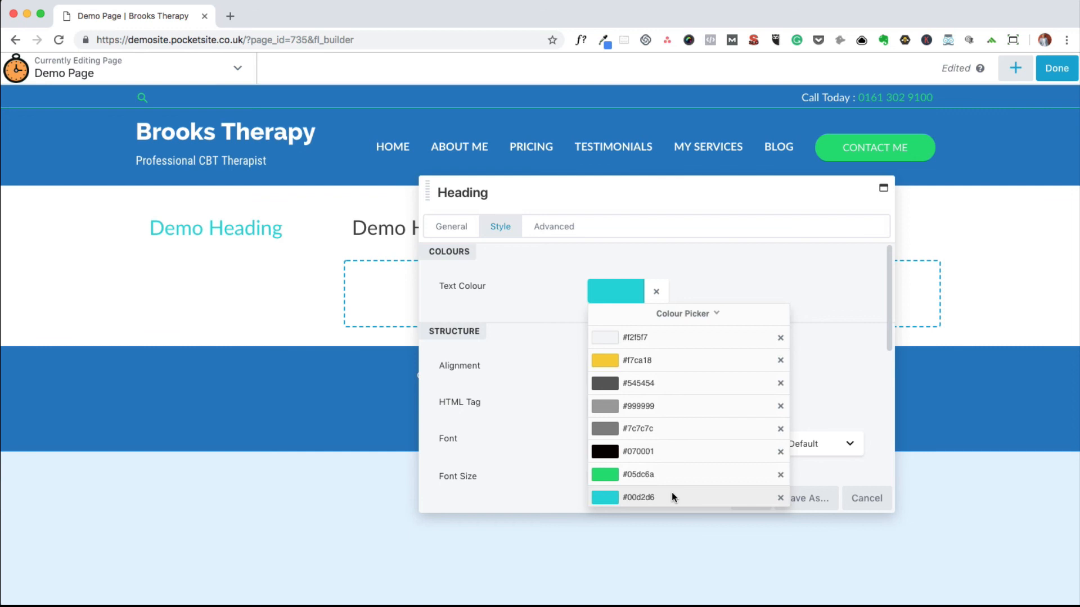
{"action": "left_click", "coordinate": [797, 473]}
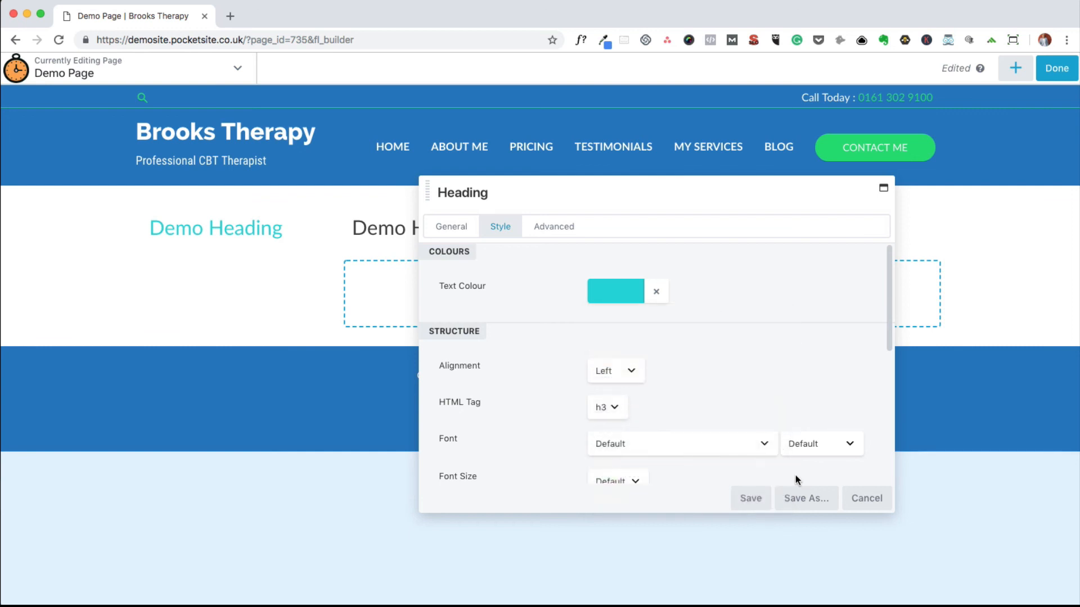
{"action": "left_click", "coordinate": [868, 499]}
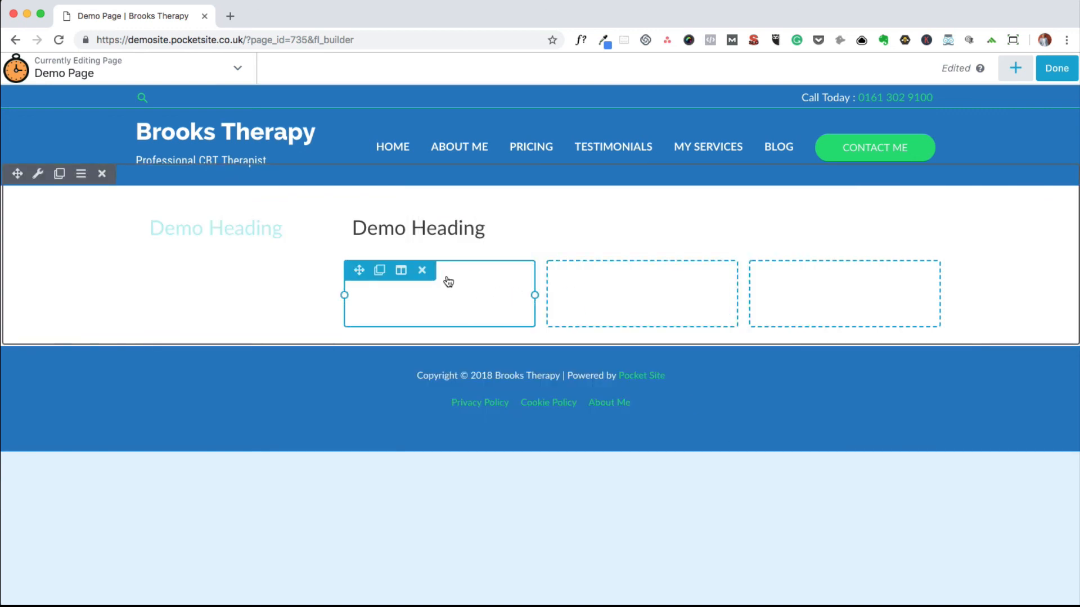